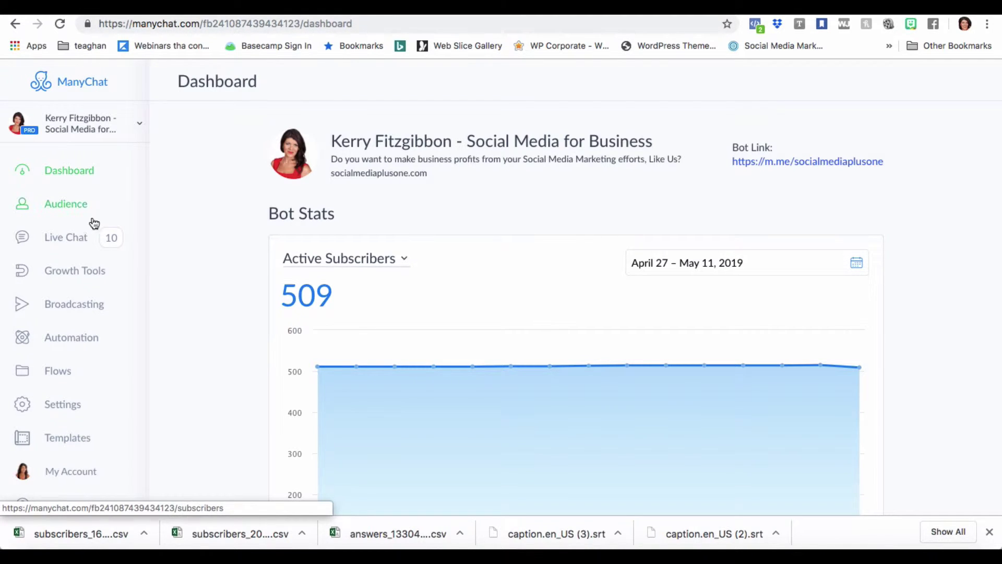
# Open the Audience list and browse the tags available as a subscriber filter condition
pyautogui.click(58, 205)
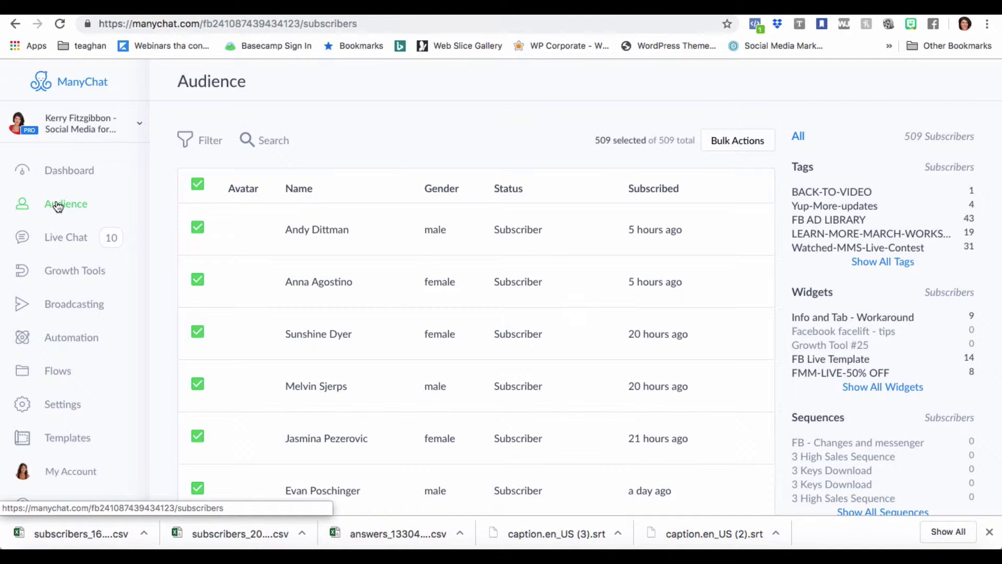
pyautogui.click(204, 139)
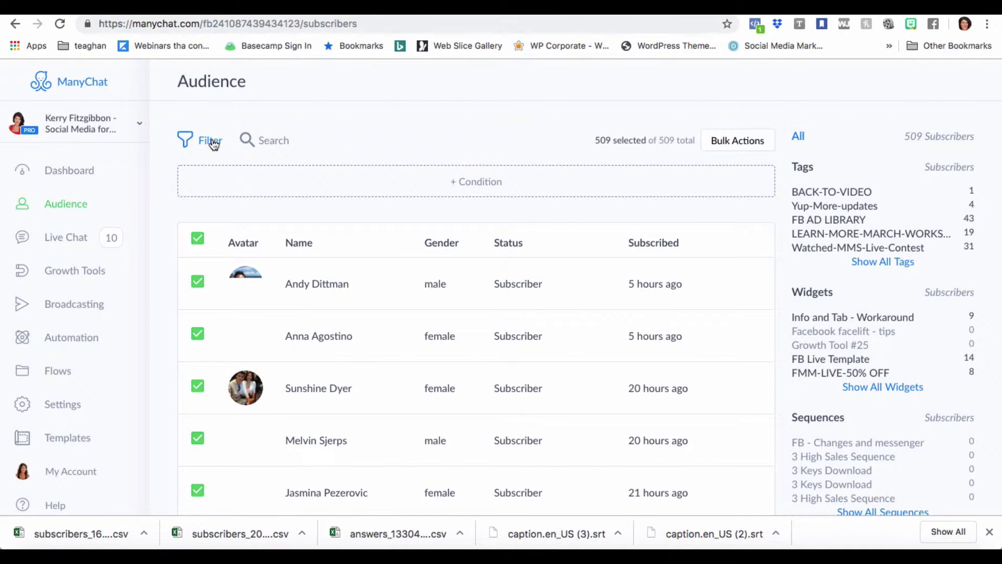
pyautogui.click(487, 184)
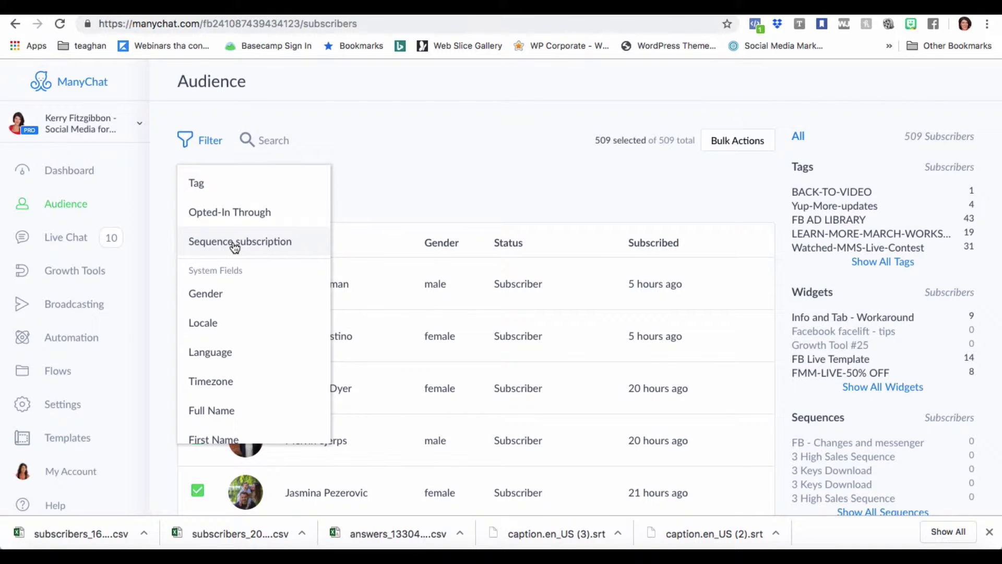
pyautogui.click(198, 183)
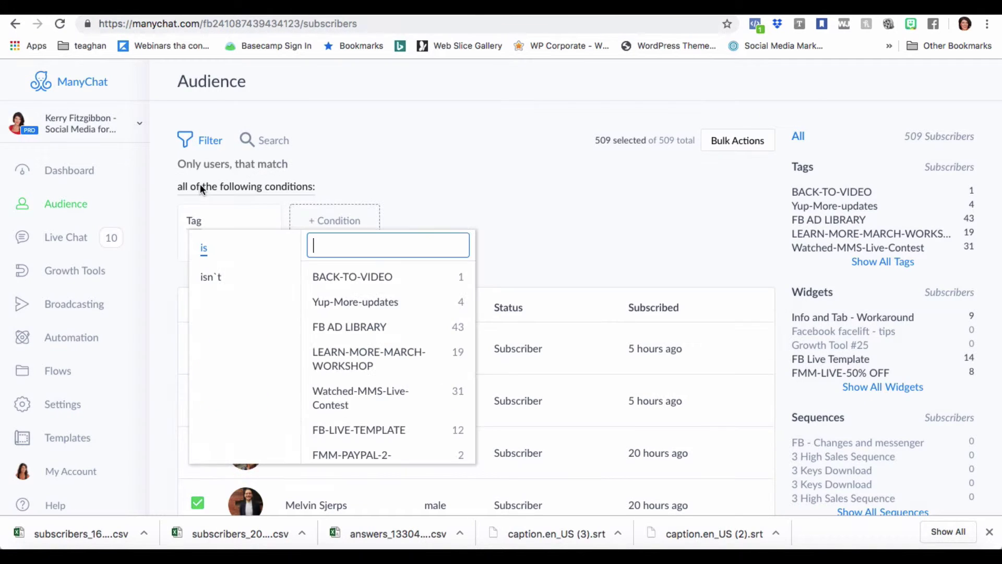
pyautogui.scroll(-5, 366, 396)
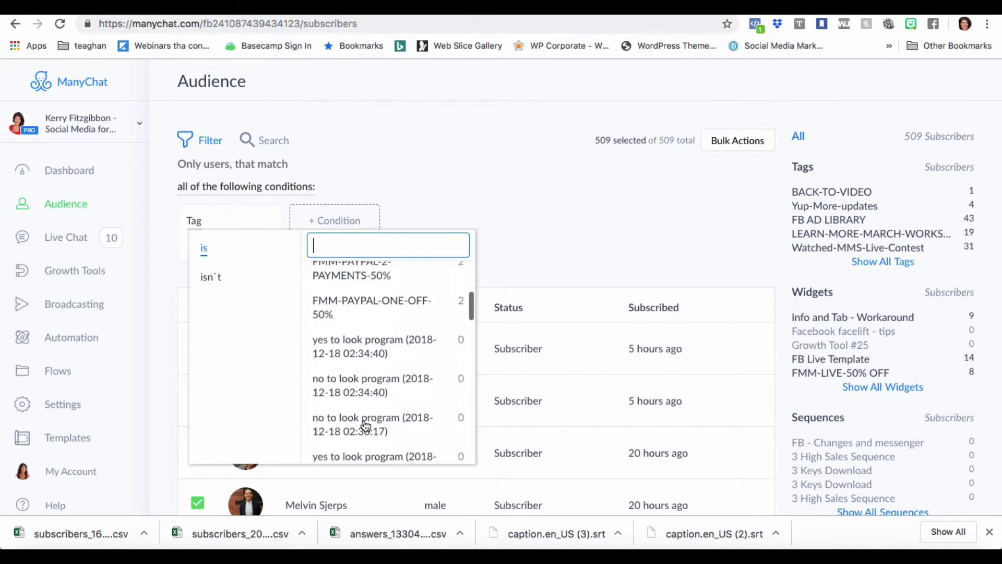
pyautogui.scroll(10, 365, 425)
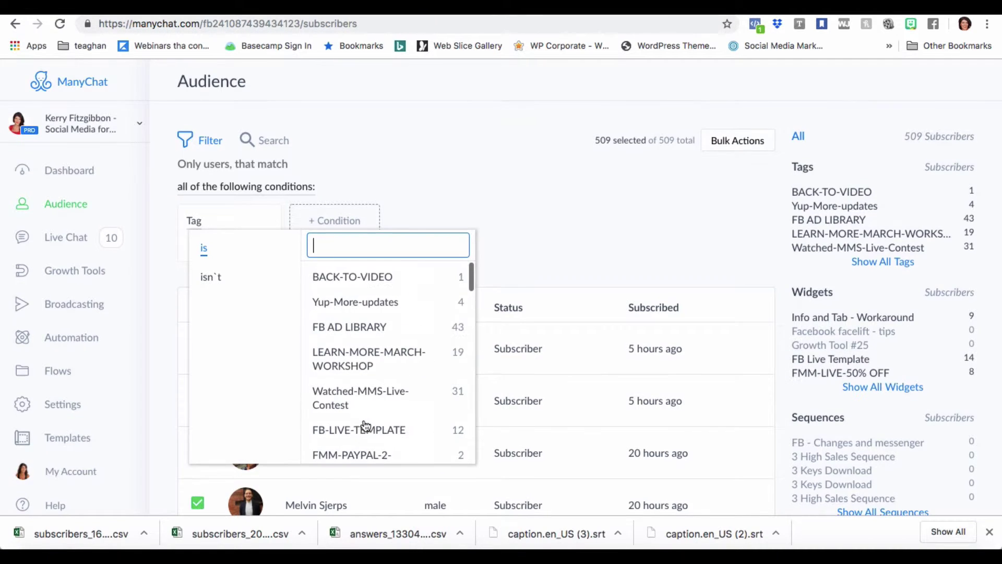
pyautogui.click(401, 186)
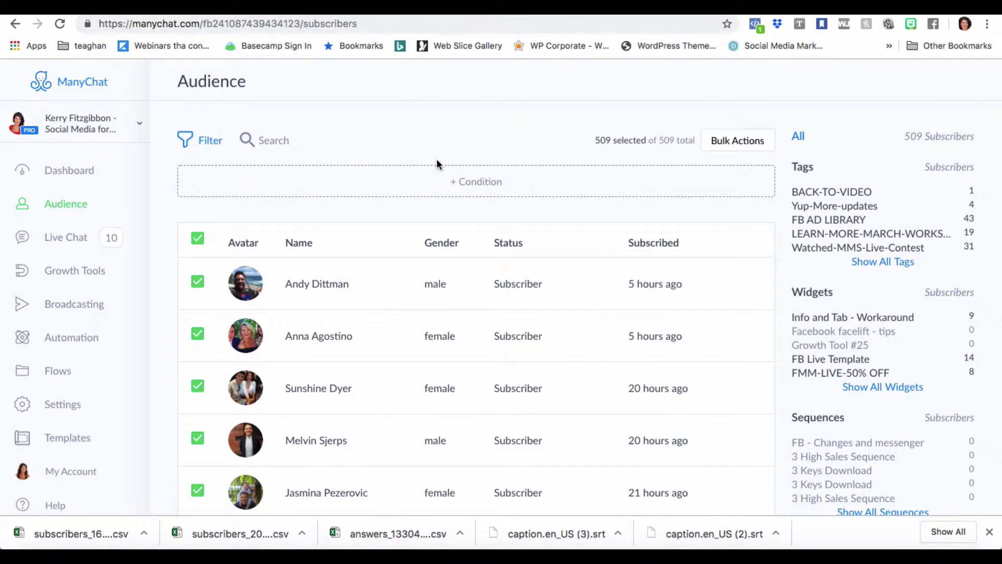
# Export the PSIDs of all selected subscribers and download the resulting CSV file
pyautogui.click(751, 145)
pyautogui.scroll(-1, 707, 265)
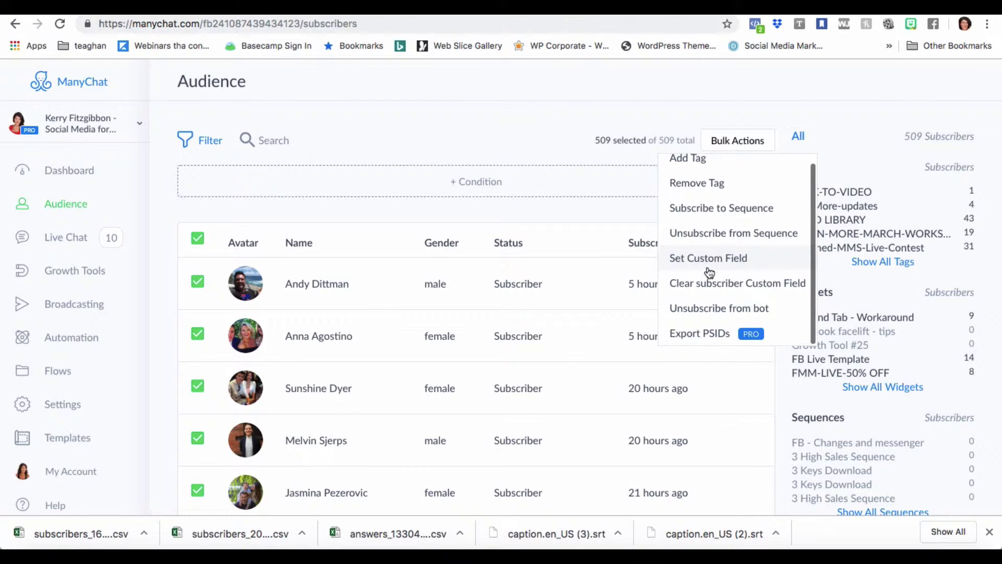
pyautogui.click(711, 337)
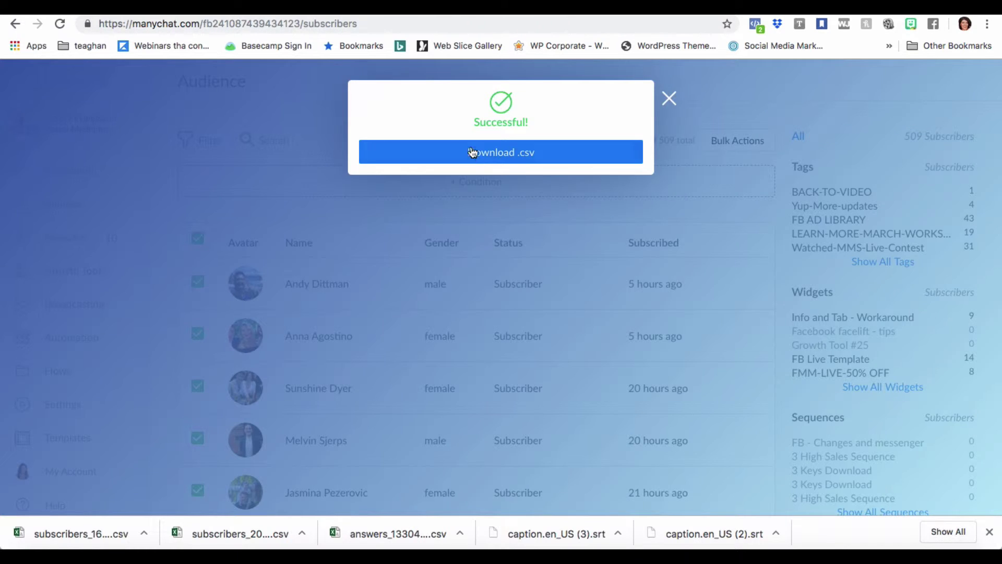
pyautogui.click(490, 158)
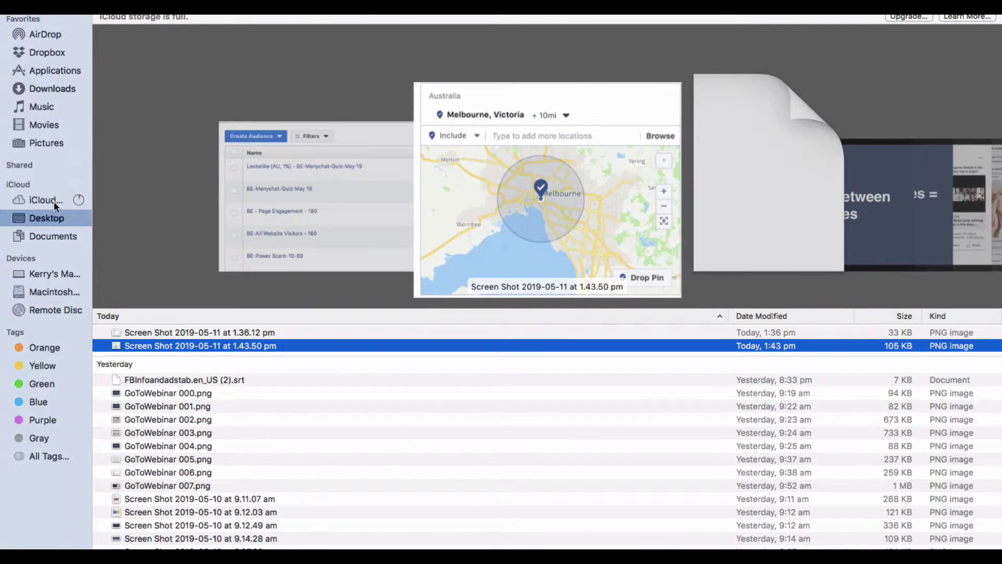
# Switch to Finder, open the Downloads folder and preview the newly downloaded subscriber CSV file
pyautogui.click(43, 90)
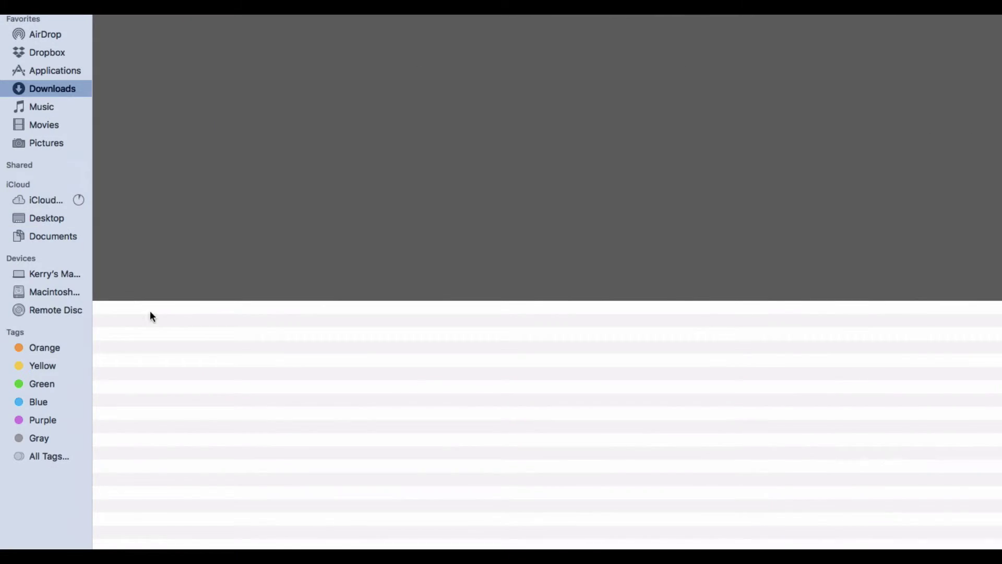
pyautogui.click(177, 327)
pyautogui.press('space')
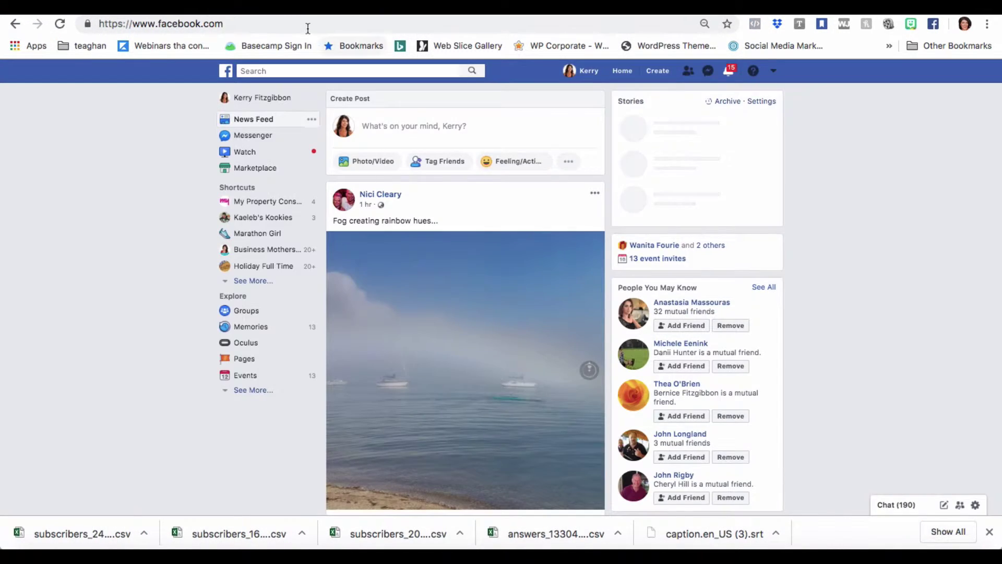
# Load facebook.com/adsmanager in the browser and go to the Audiences section of the Asset Library
pyautogui.click(303, 21)
pyautogui.click(315, 20)
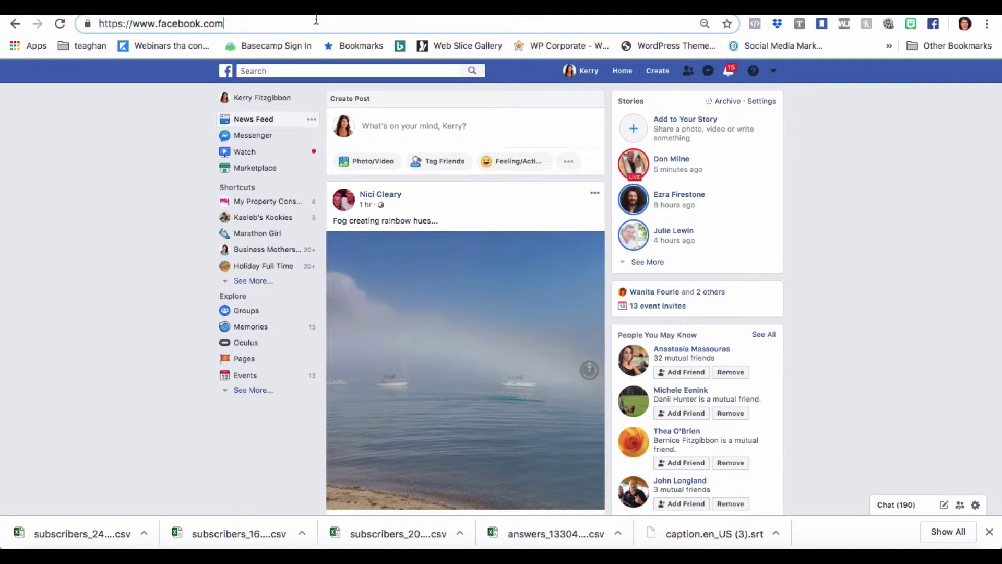
pyautogui.write('/ad')
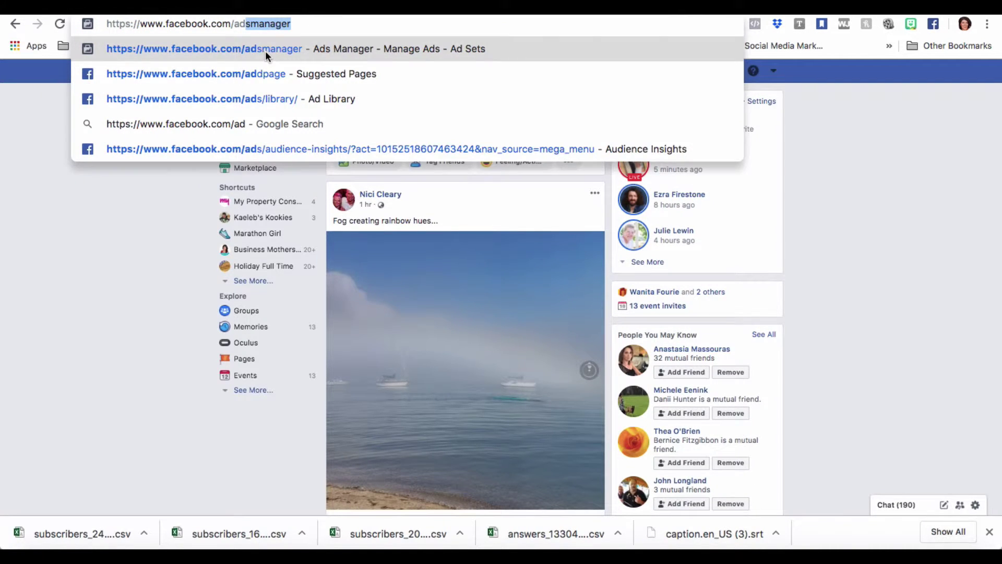
pyautogui.press('Return')
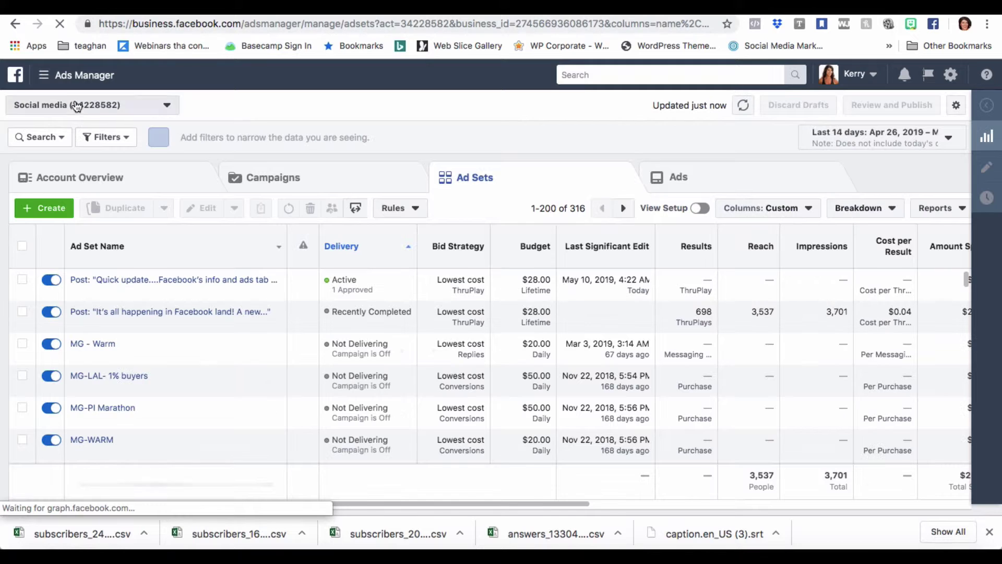
pyautogui.click(45, 77)
pyautogui.click(36, 174)
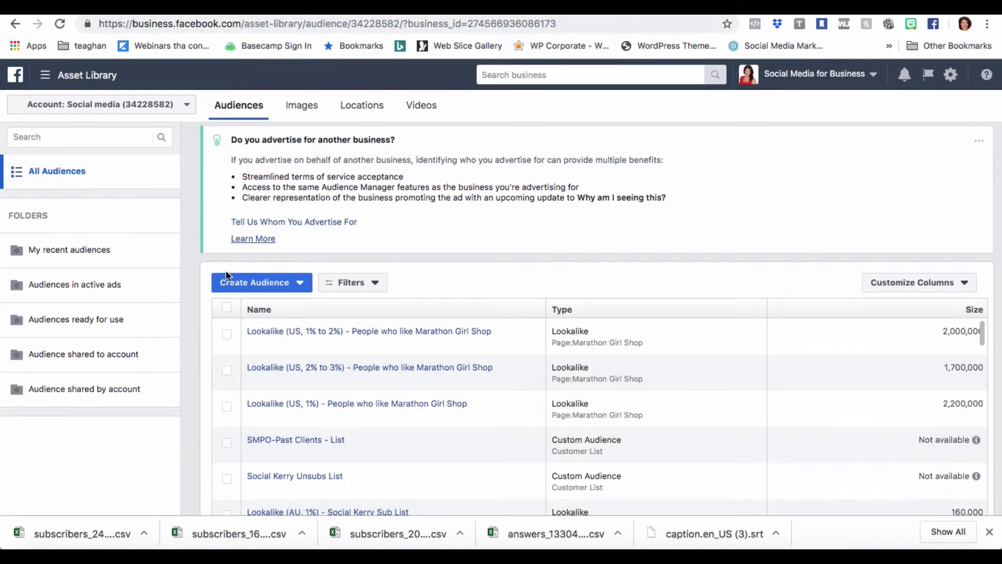
# Start a new Custom Audience from a customer file that doesn't include LTV
pyautogui.click(252, 287)
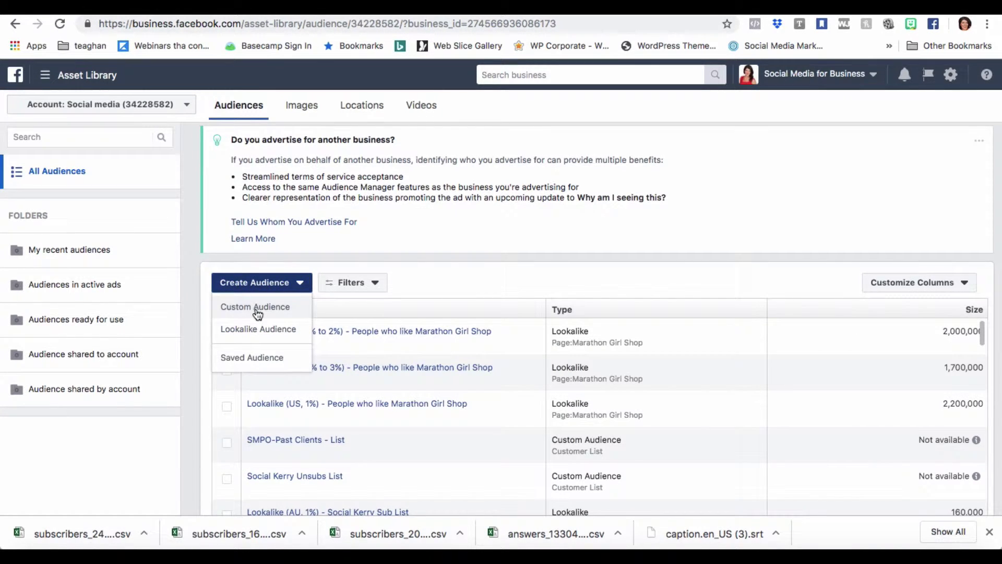
pyautogui.click(257, 311)
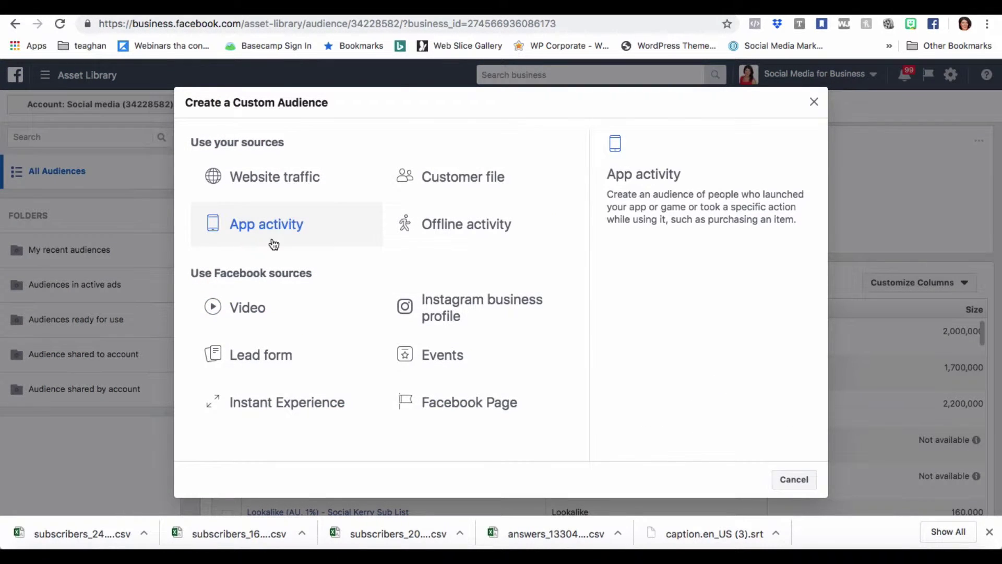
pyautogui.click(458, 179)
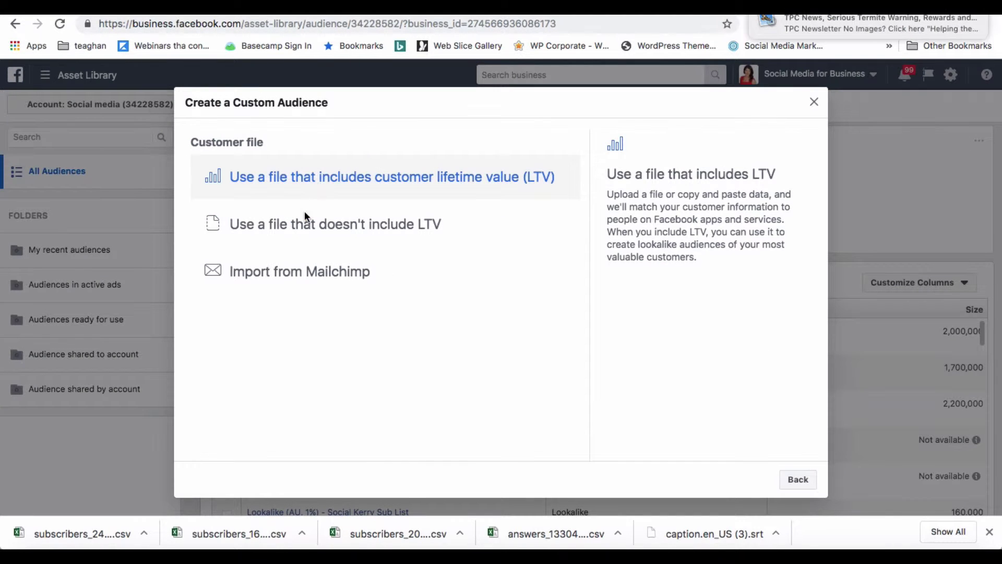
pyautogui.click(333, 226)
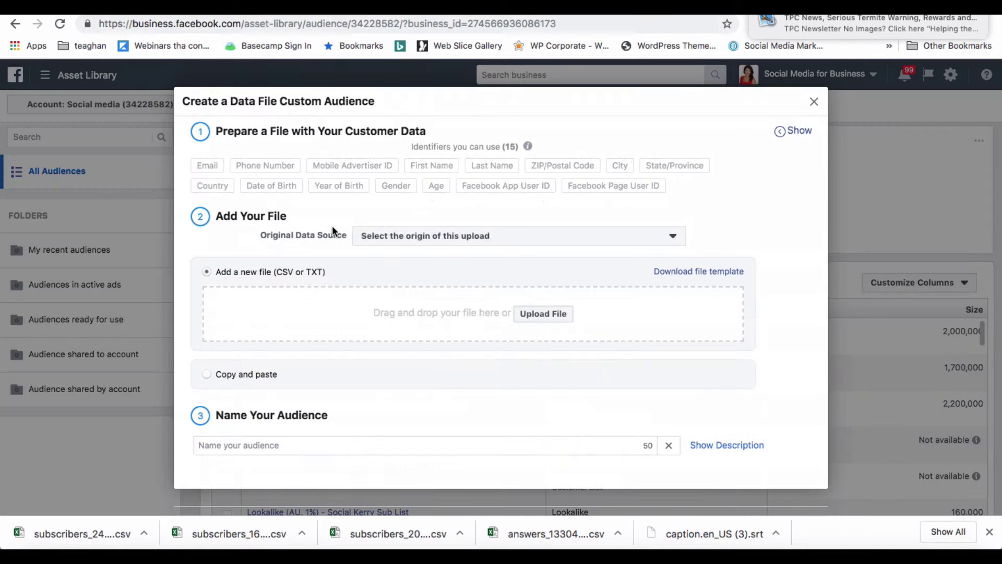
# Set the original data source to Directly from customers and add SMP1- Manychat - May19.csv from Downloads as the audience file
pyautogui.click(585, 239)
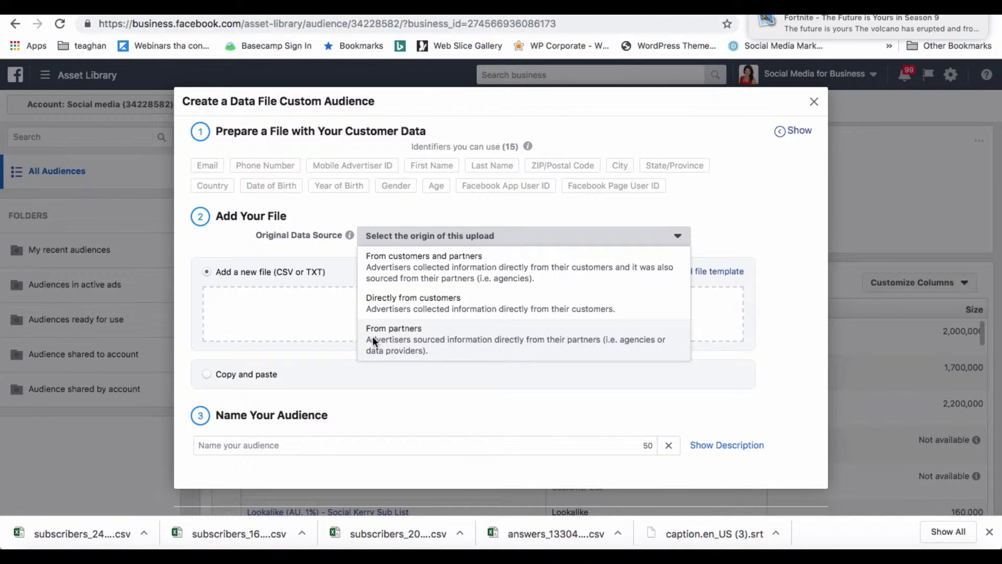
pyautogui.click(398, 307)
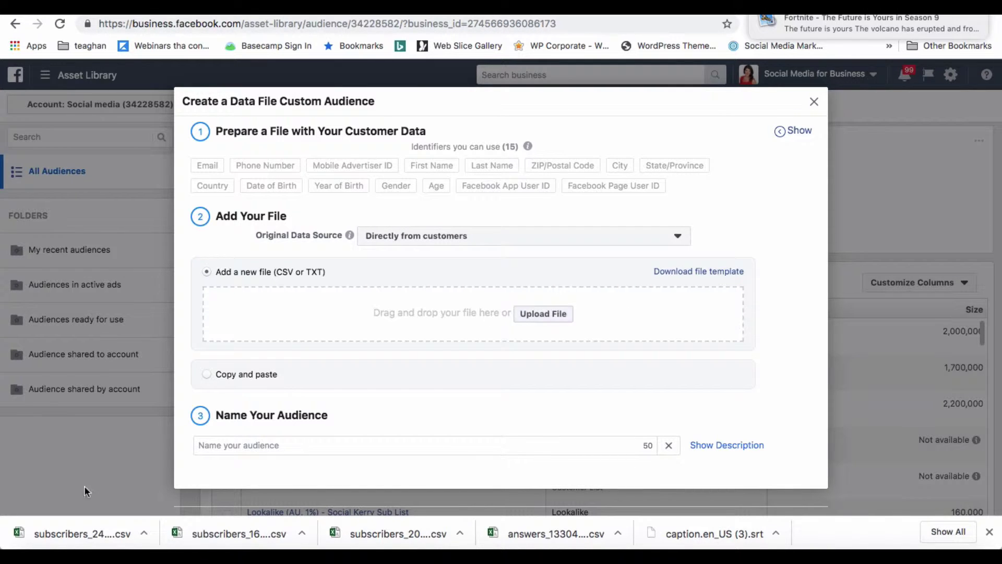
pyautogui.click(38, 543)
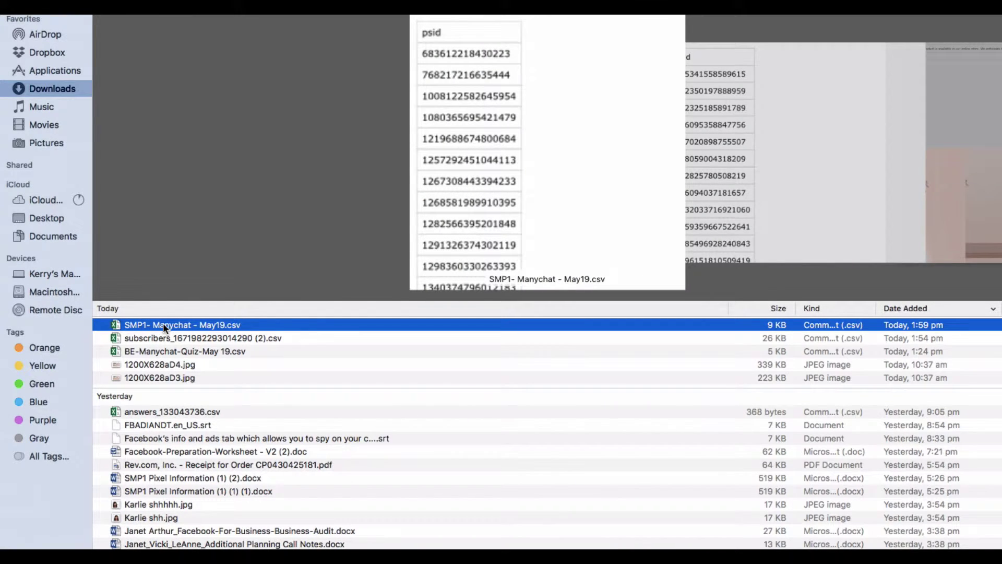
pyautogui.moveTo(163, 325); pyautogui.dragTo(494, 332)
pyautogui.hotkey('ctrl', 'Left')
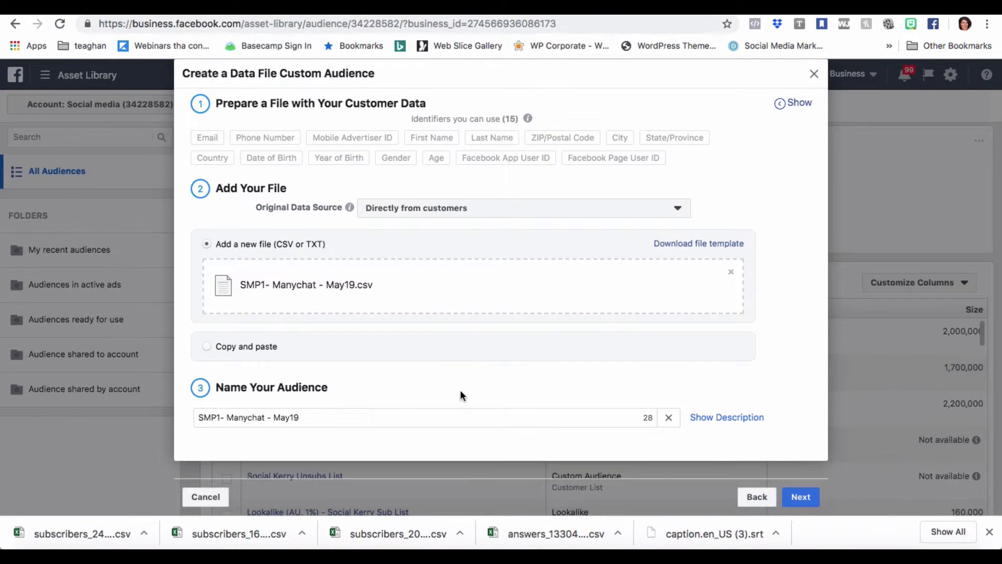
# Proceed to the data preview and map the psid column to Facebook Page User ID
pyautogui.click(803, 499)
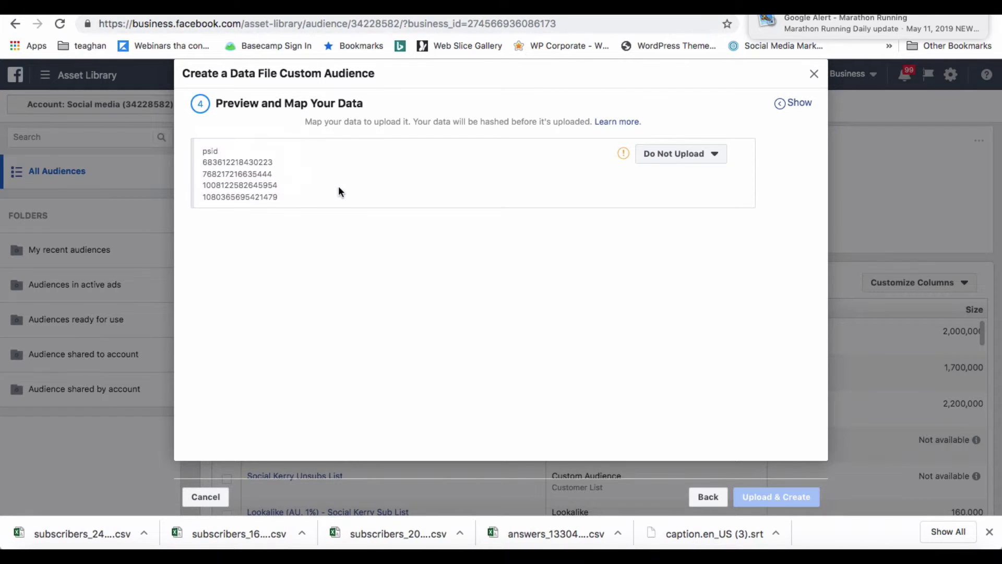
pyautogui.click(714, 154)
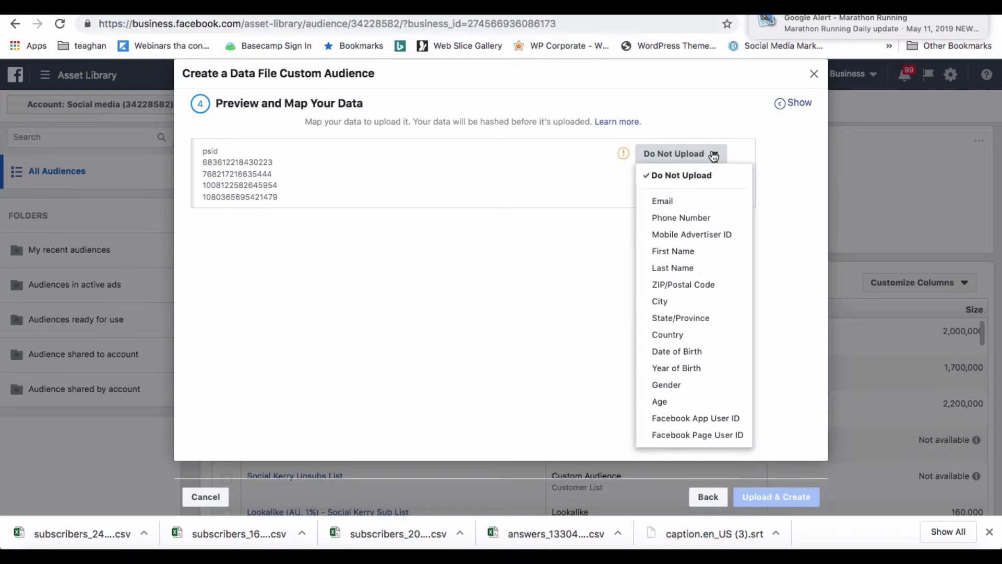
pyautogui.click(688, 435)
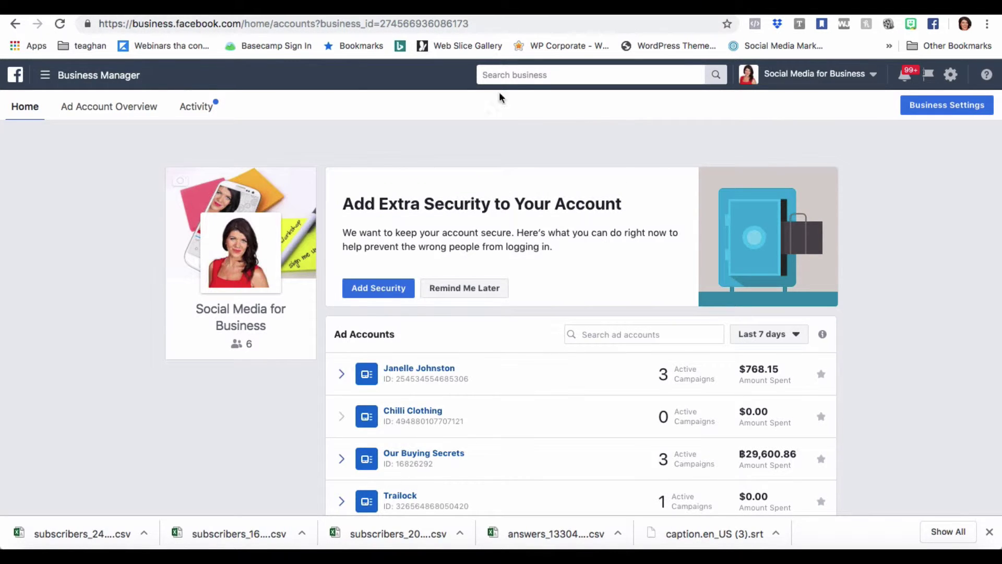
# Open the pages in Business Settings, filter by the owner's first name and copy the ID of the primary business page
pyautogui.click(948, 111)
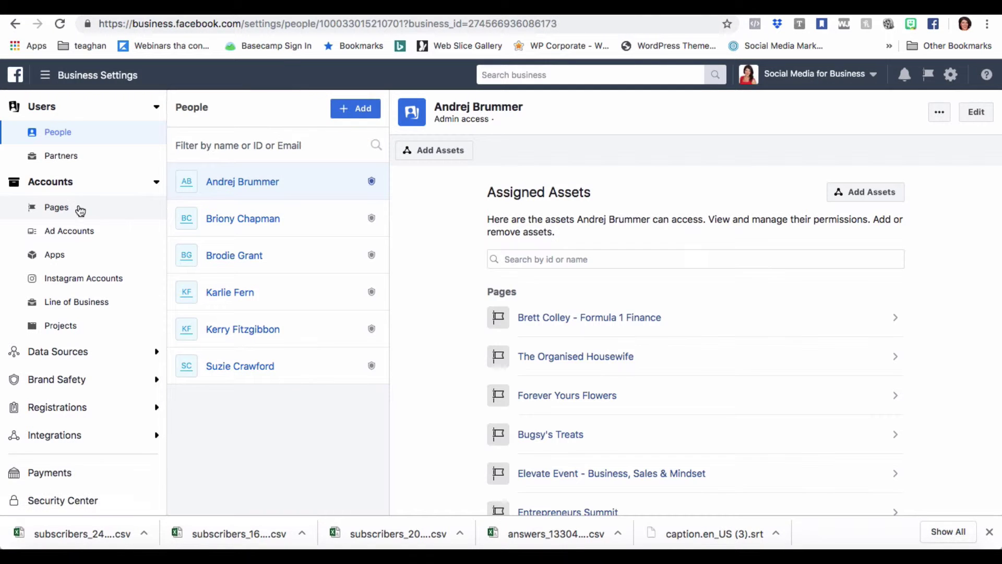
pyautogui.click(77, 209)
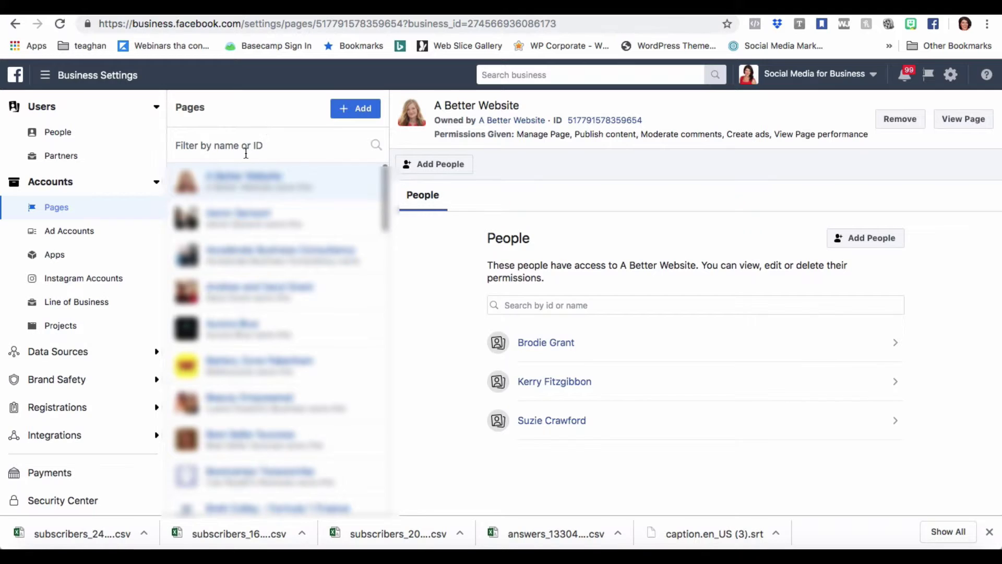
pyautogui.click(243, 149)
pyautogui.write('kerry')
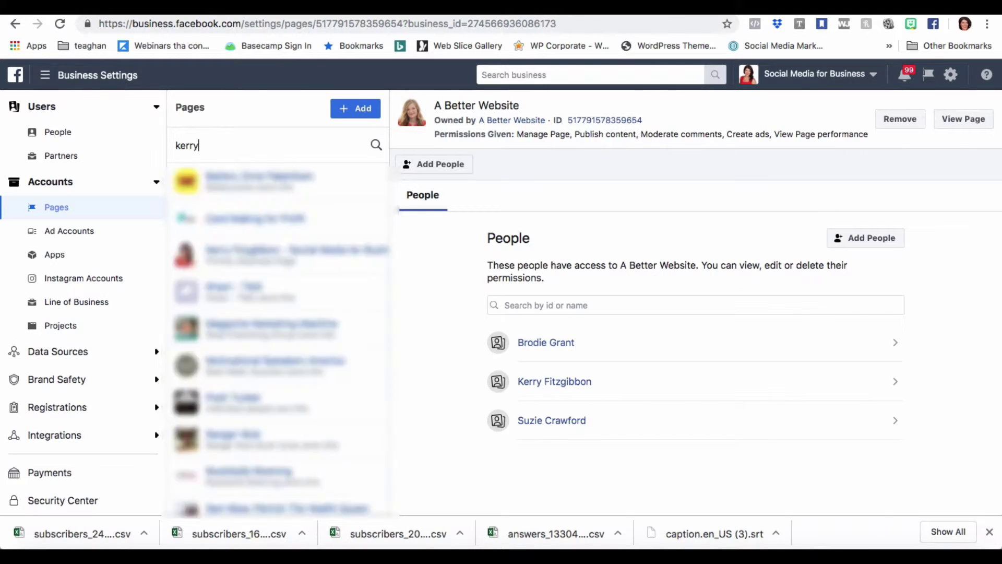
pyautogui.click(246, 186)
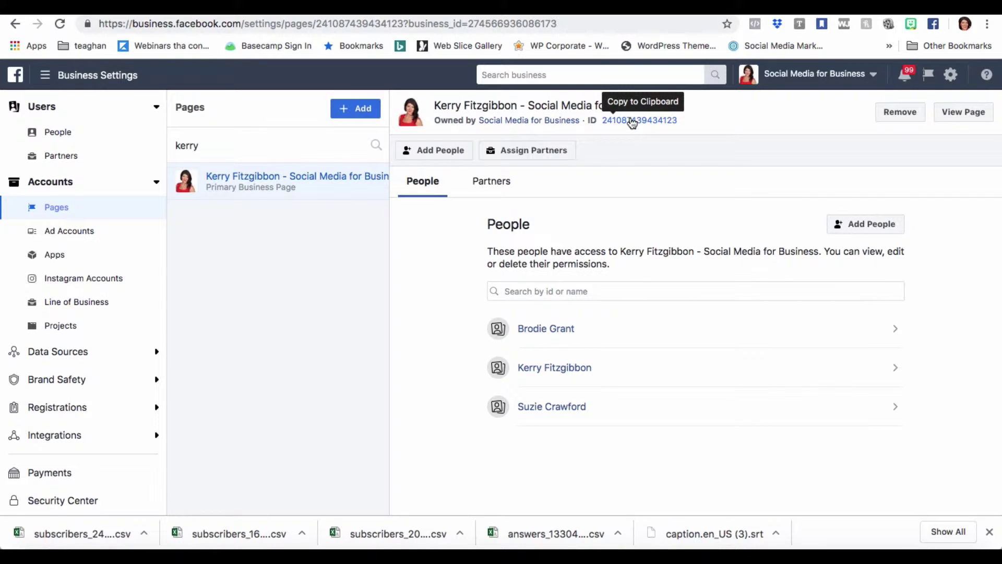
pyautogui.click(632, 121)
# Return to the Asset Library data mapping and add the copied business page ID as the psid column's Facebook page
pyautogui.click(460, 45)
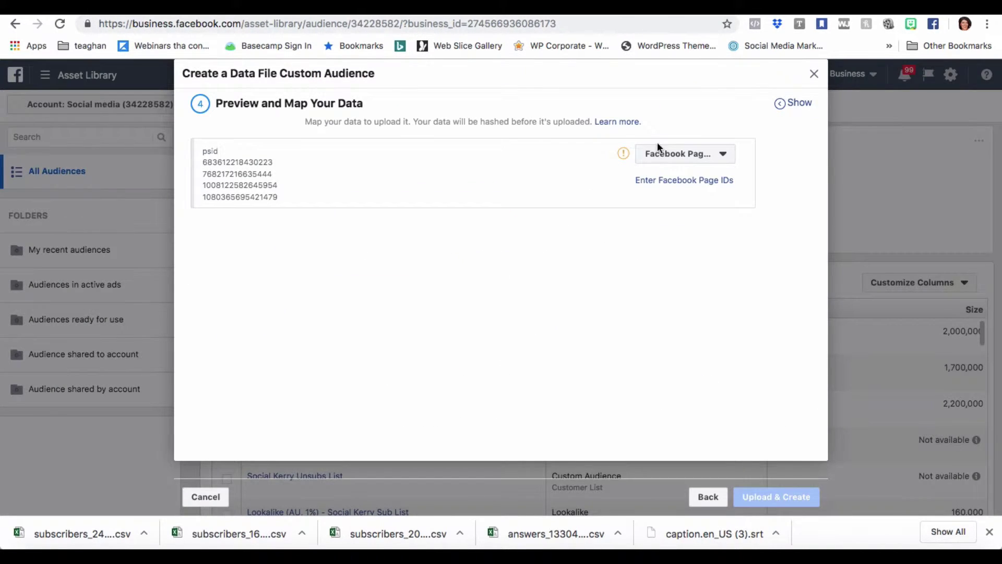
pyautogui.click(678, 182)
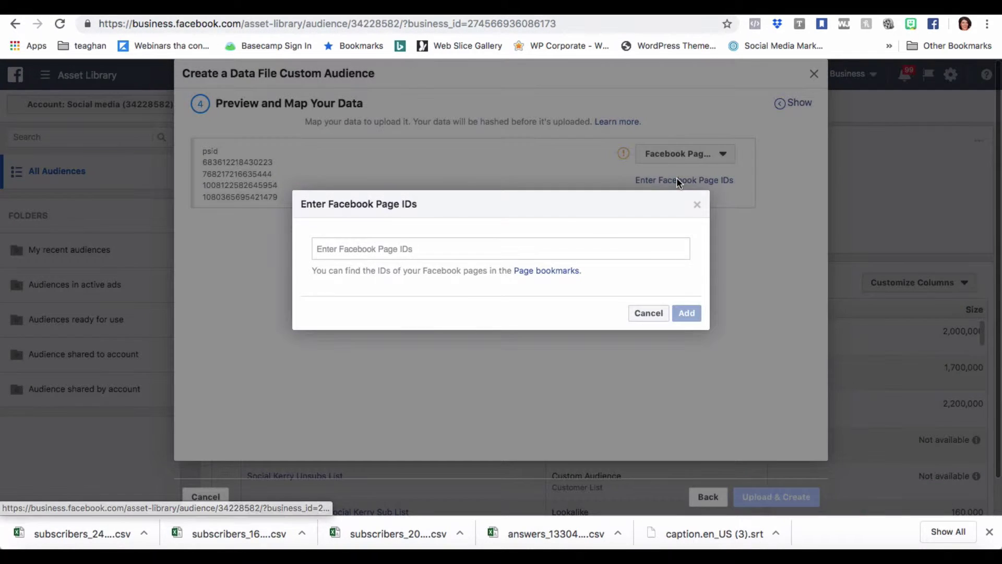
pyautogui.click(398, 248)
pyautogui.press('super+v')
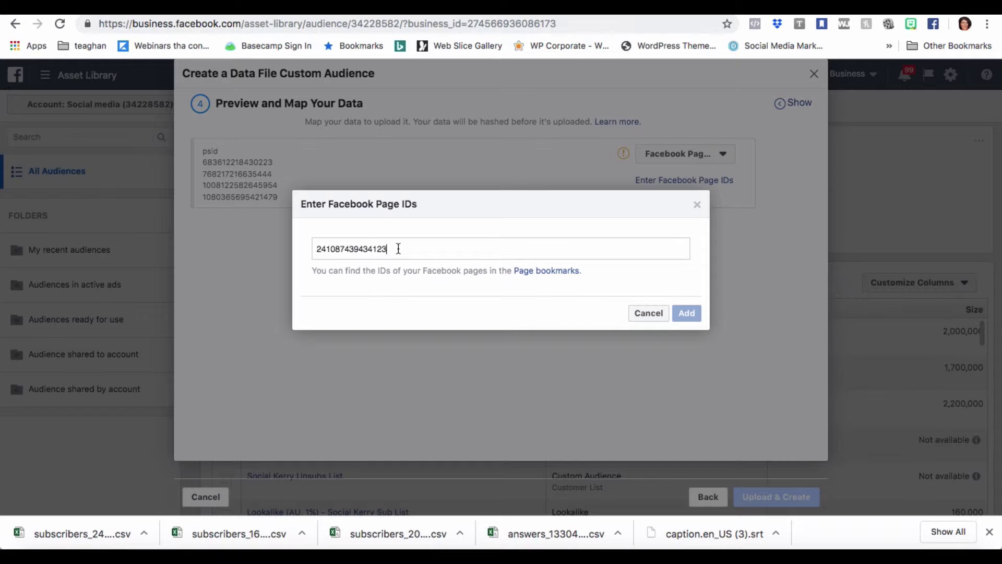
pyautogui.press('Return')
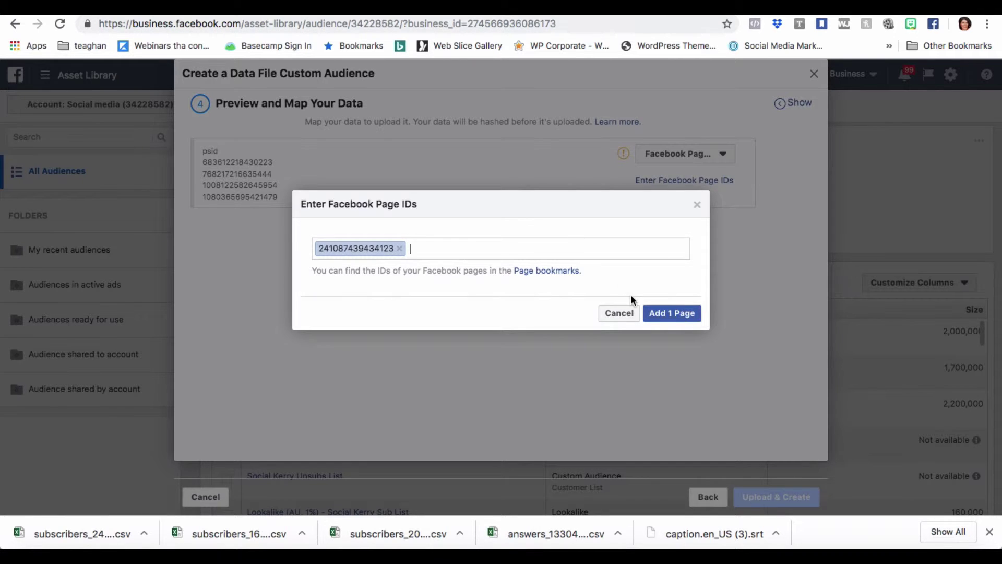
pyautogui.click(667, 313)
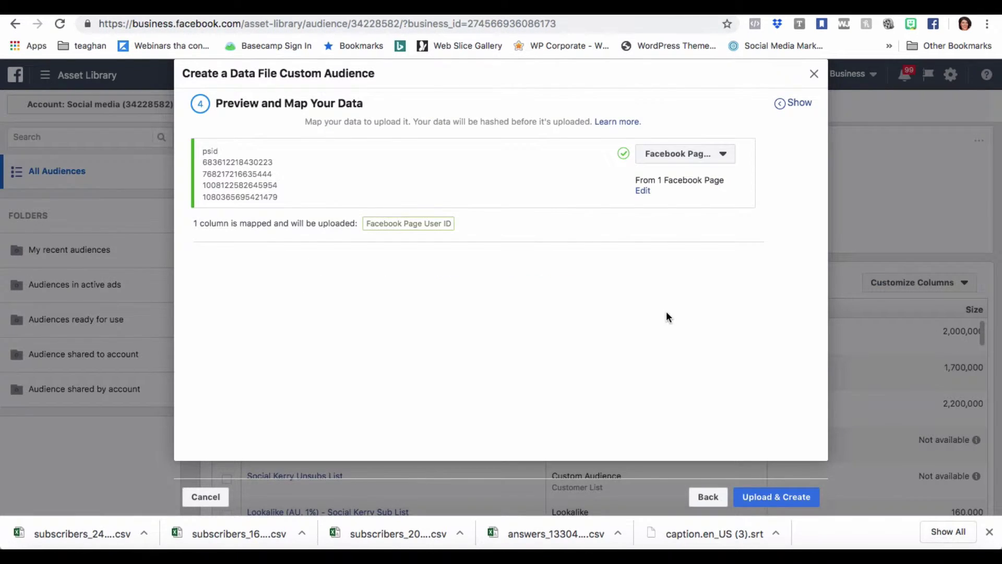
# Upload the mapped data to create the custom audience, review the suggested next steps and finish
pyautogui.click(773, 497)
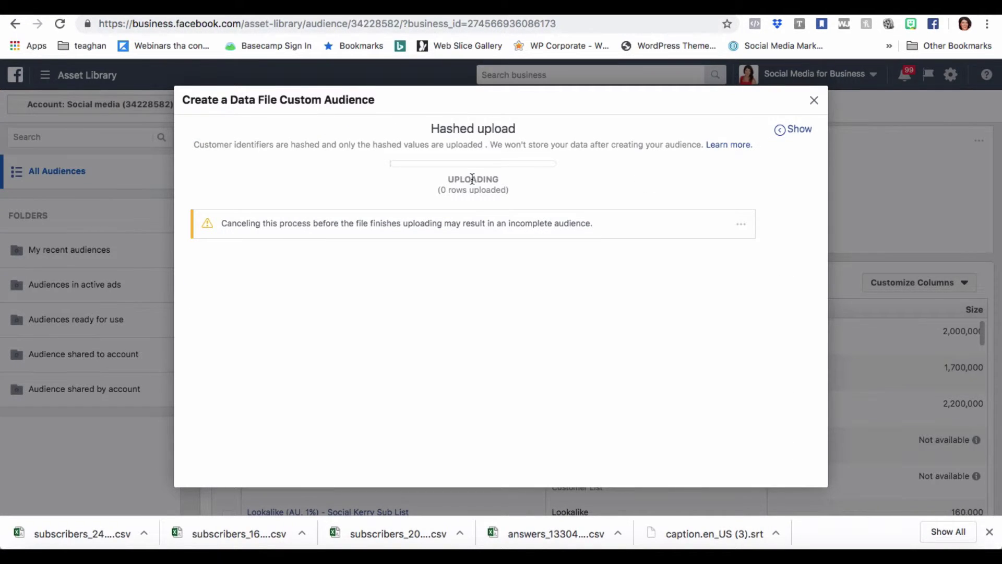
pyautogui.scroll(-2, 479, 338)
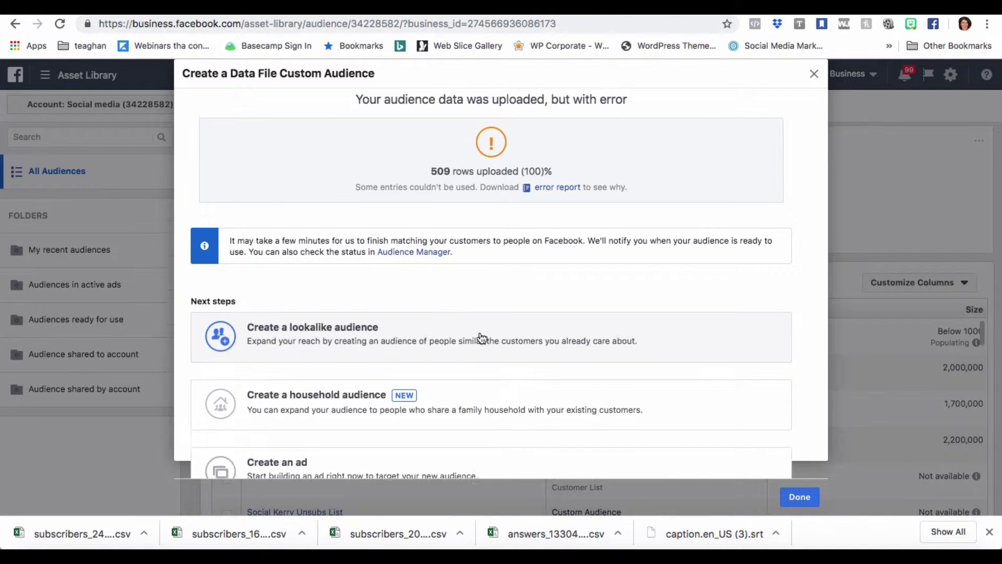
pyautogui.scroll(-3, 479, 338)
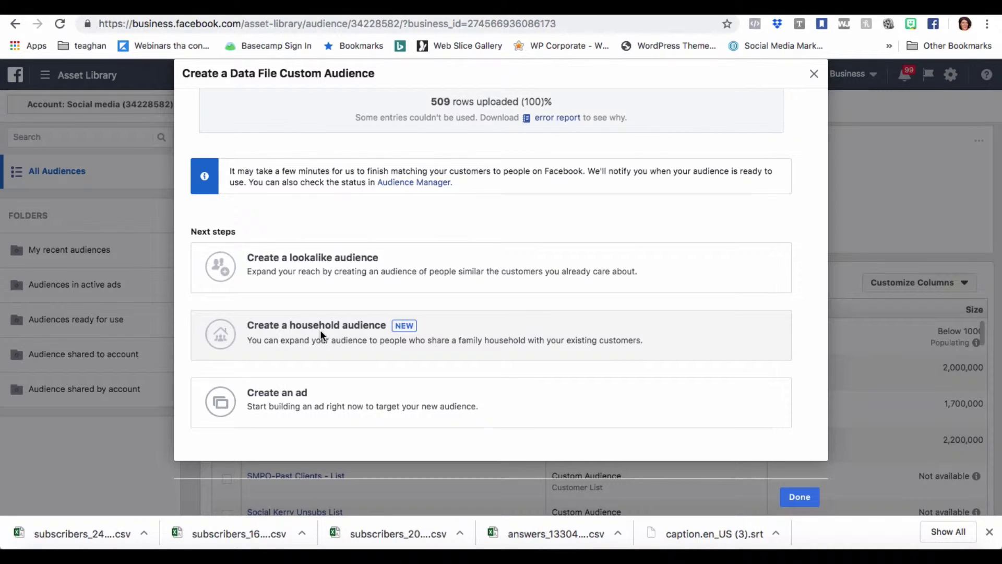
pyautogui.click(801, 497)
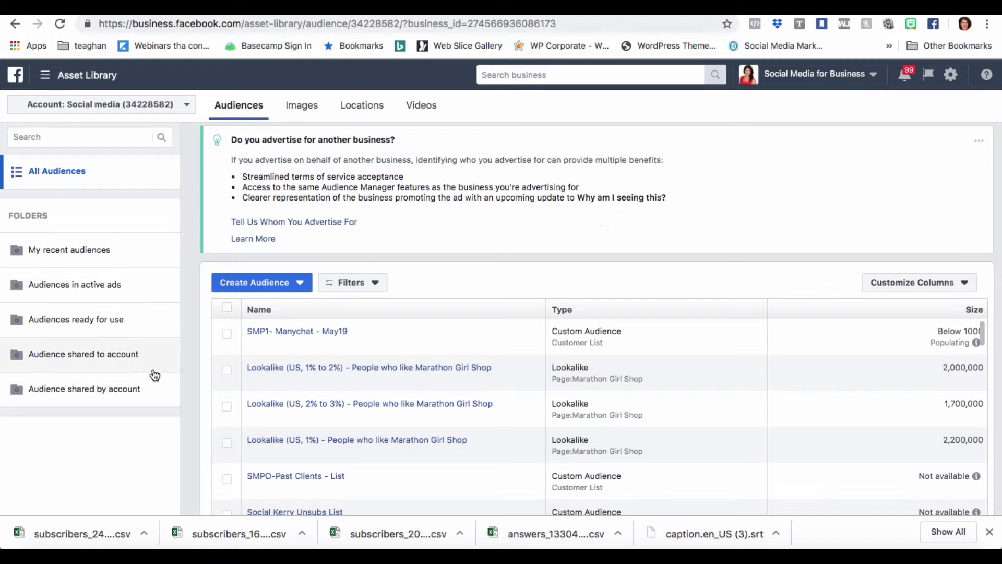
# Start a lookalike audience from SMP1- Manychat - May19 with Australia as the audience location
pyautogui.click(228, 335)
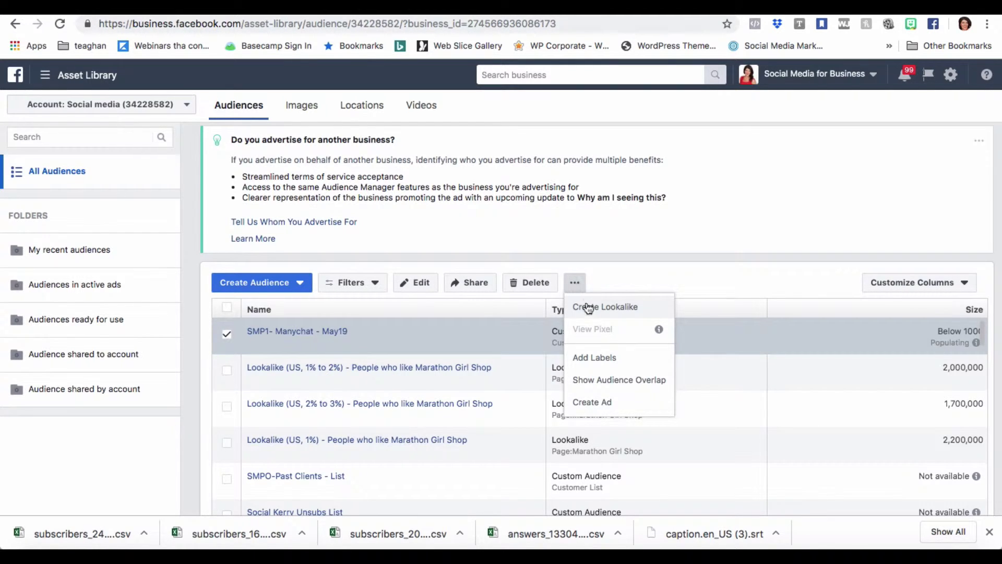
pyautogui.click(588, 308)
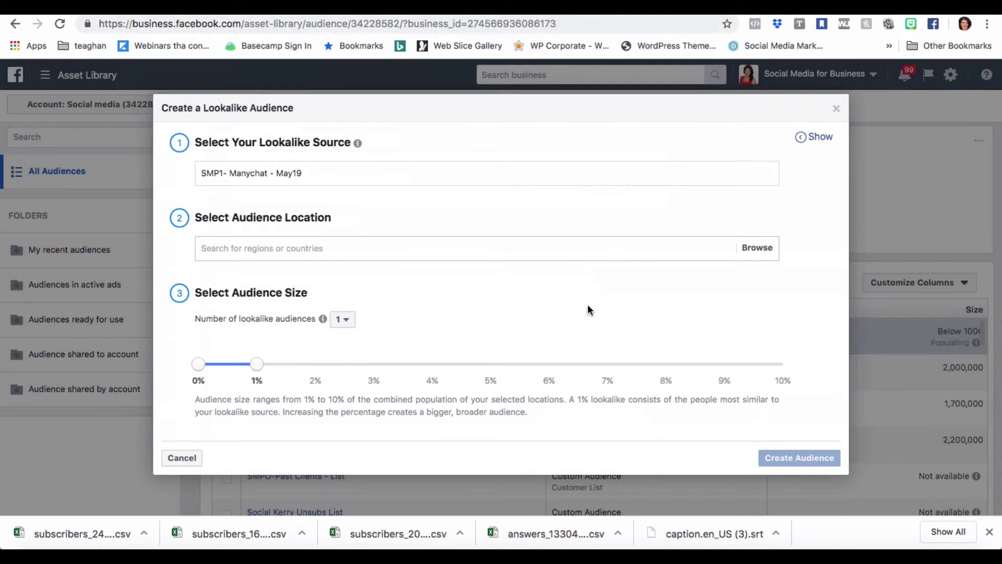
pyautogui.click(291, 244)
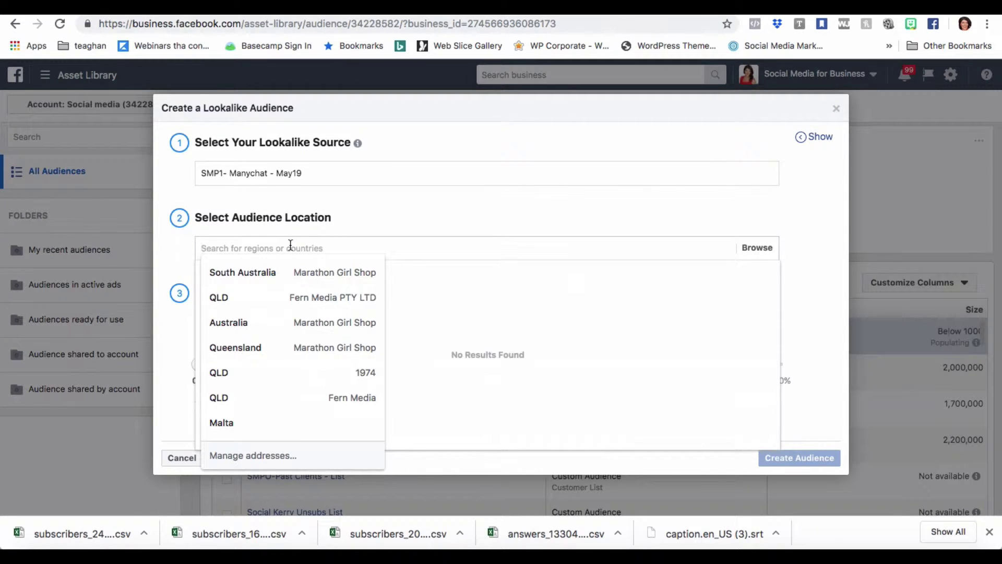
pyautogui.write('australia')
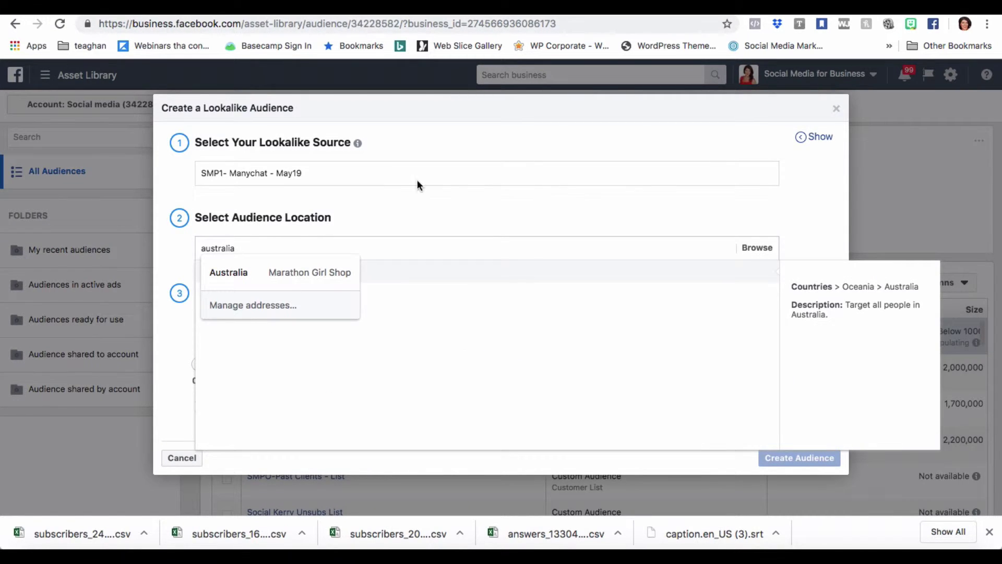
pyautogui.click(230, 267)
pyautogui.click(230, 267)
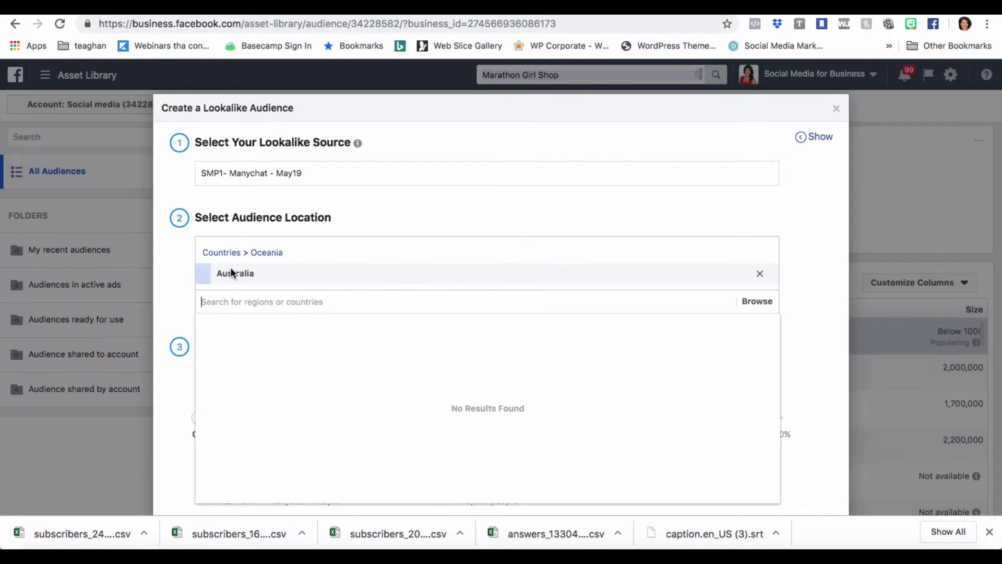
pyautogui.click(395, 209)
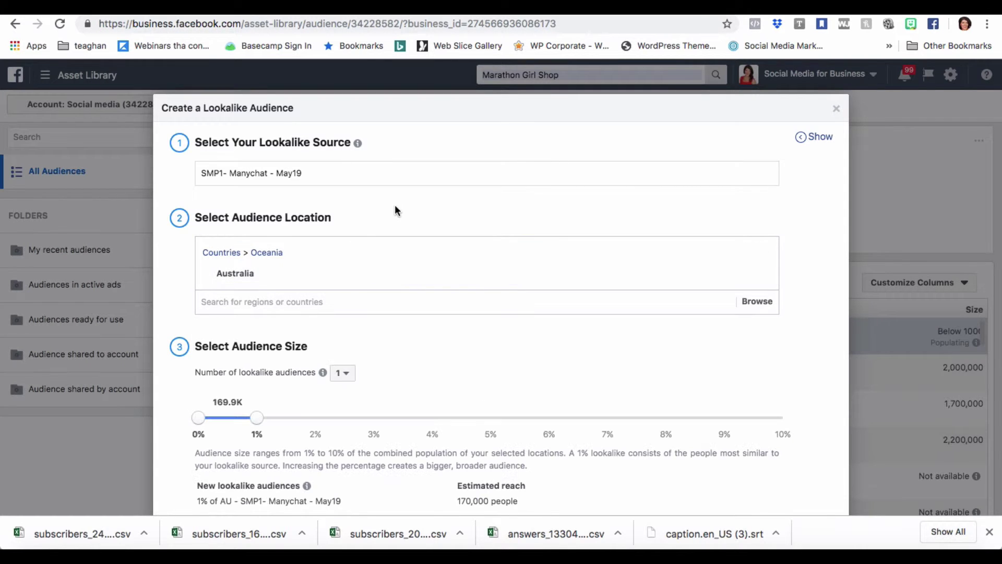
# Set the number of lookalike audiences to 3, covering up to 3% of the location, and create them
pyautogui.scroll(-3, 377, 321)
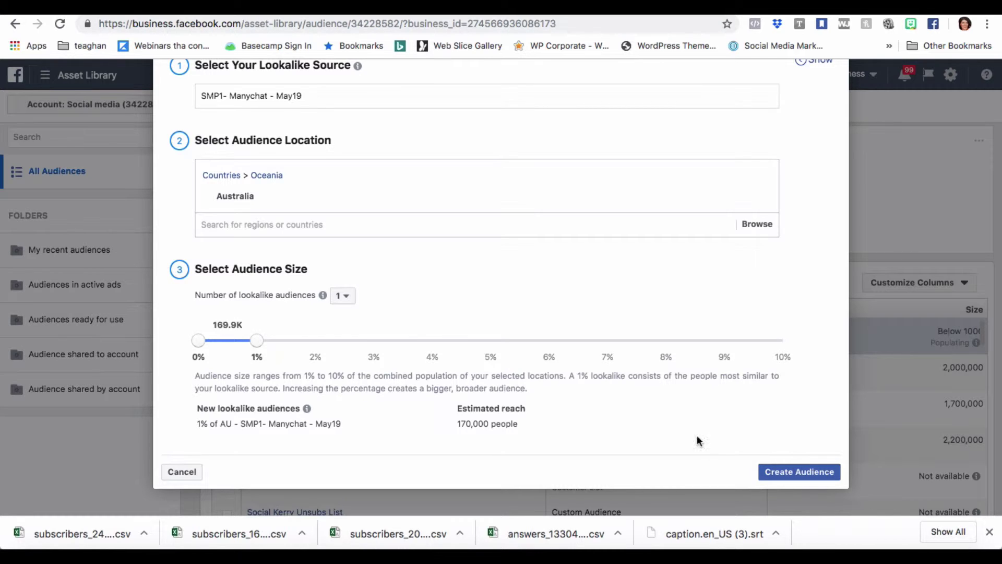
pyautogui.click(342, 296)
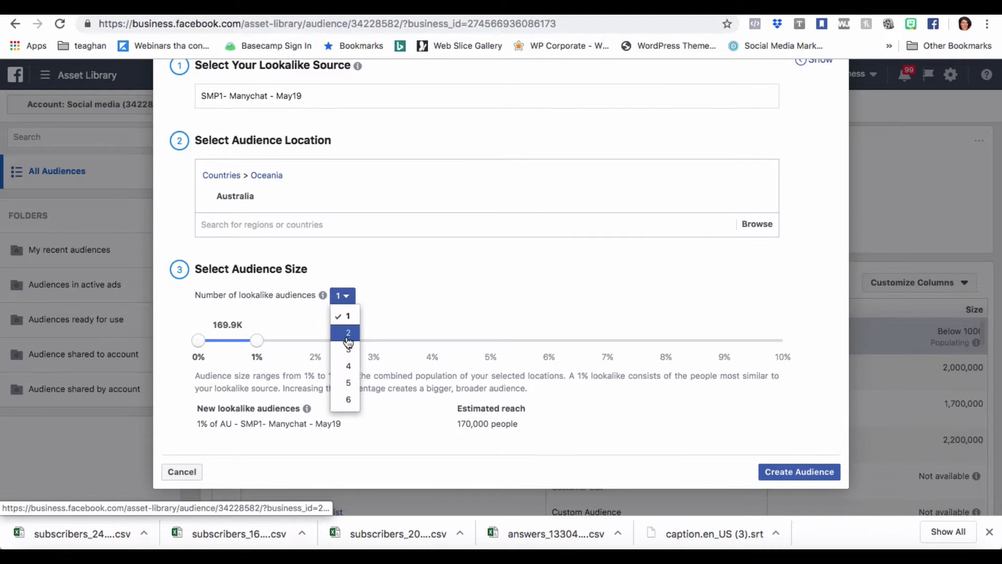
pyautogui.click(346, 331)
pyautogui.click(347, 297)
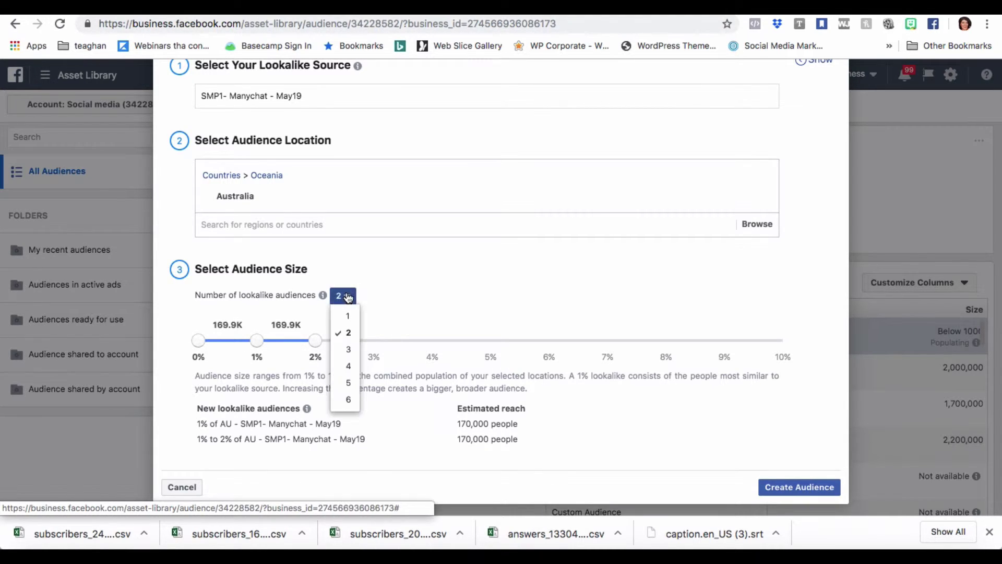
pyautogui.click(349, 349)
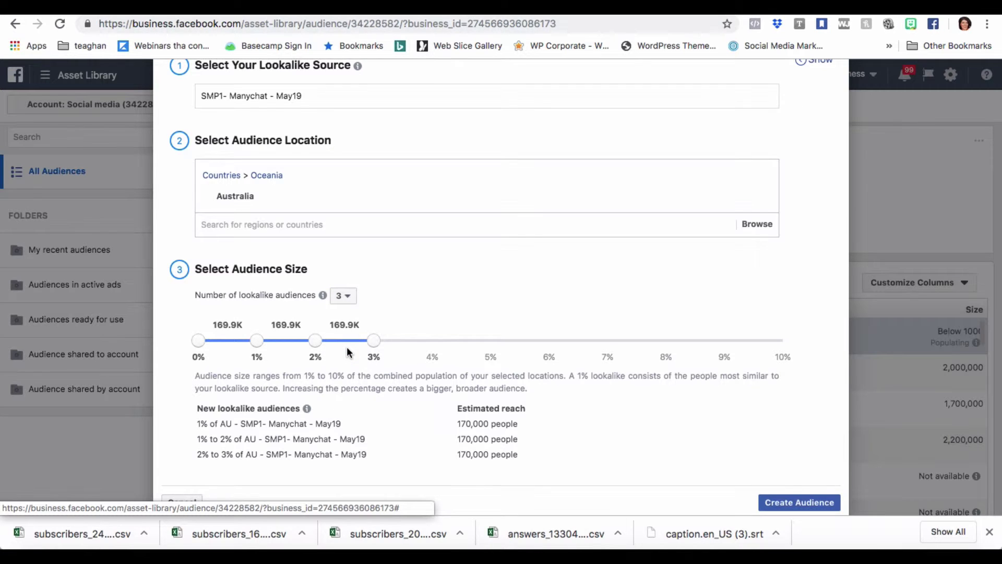
pyautogui.click(789, 501)
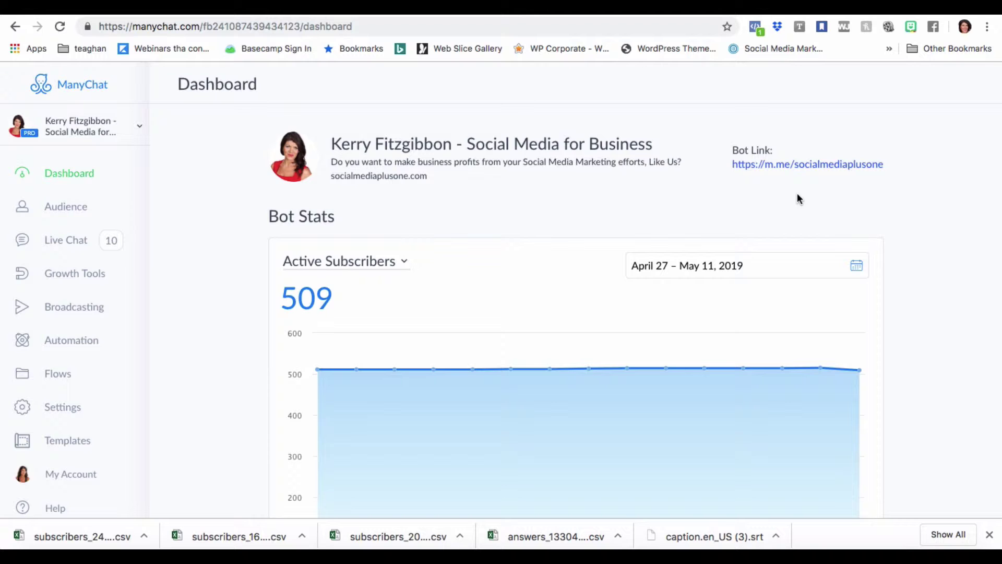
# In ManyChat, open the Ads growth tool and allow ads activation for the Beauty Empowered page
pyautogui.click(73, 275)
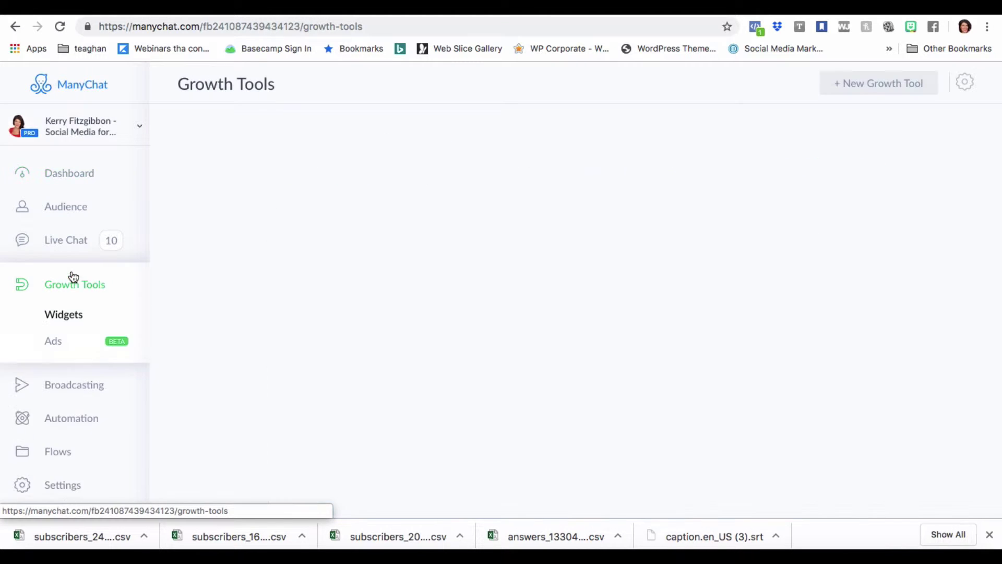
pyautogui.click(52, 343)
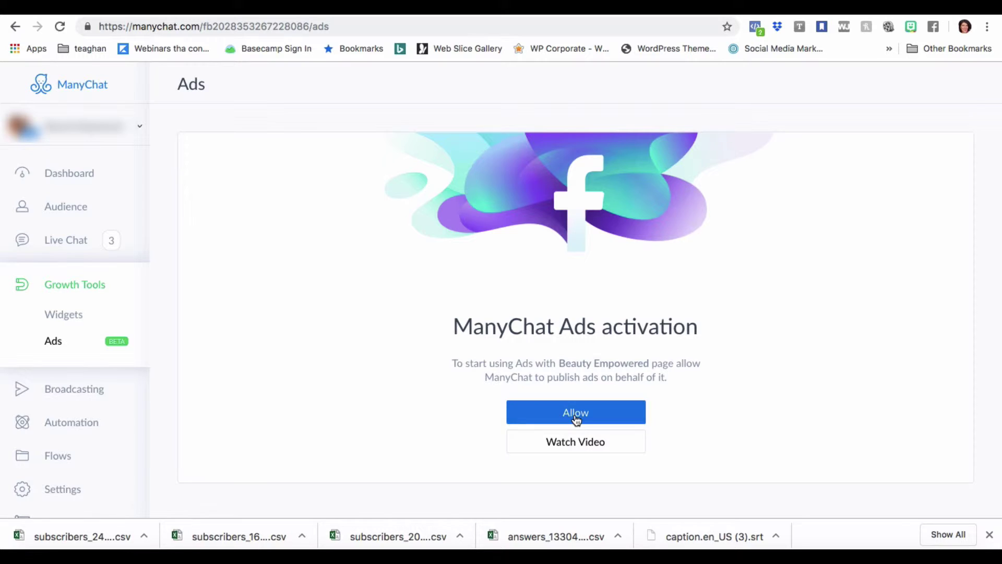
pyautogui.click(576, 414)
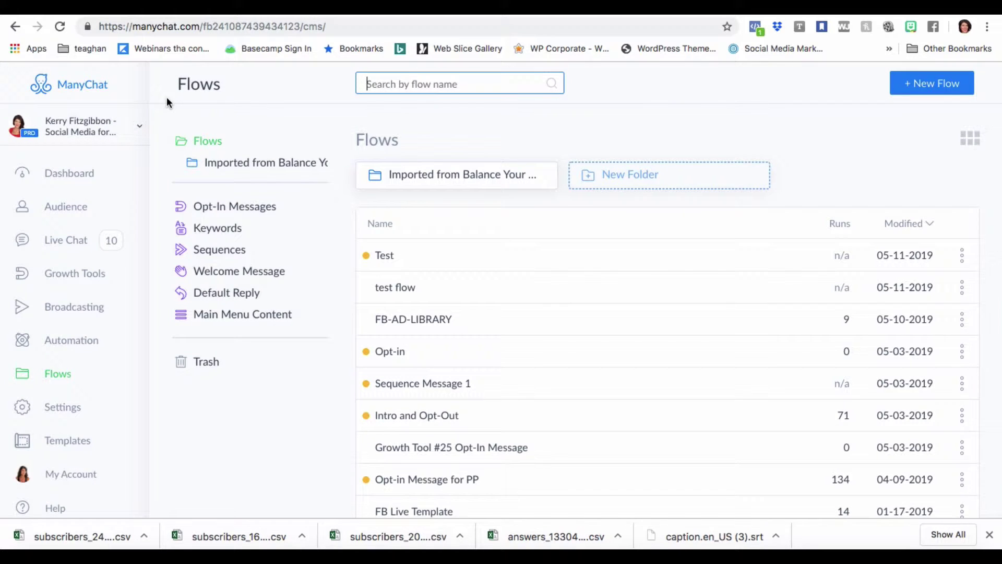
# Create a new Facebook Ads JSON growth tool for the business page, proceeding with JSON instead of the new Ads feature
pyautogui.click(88, 278)
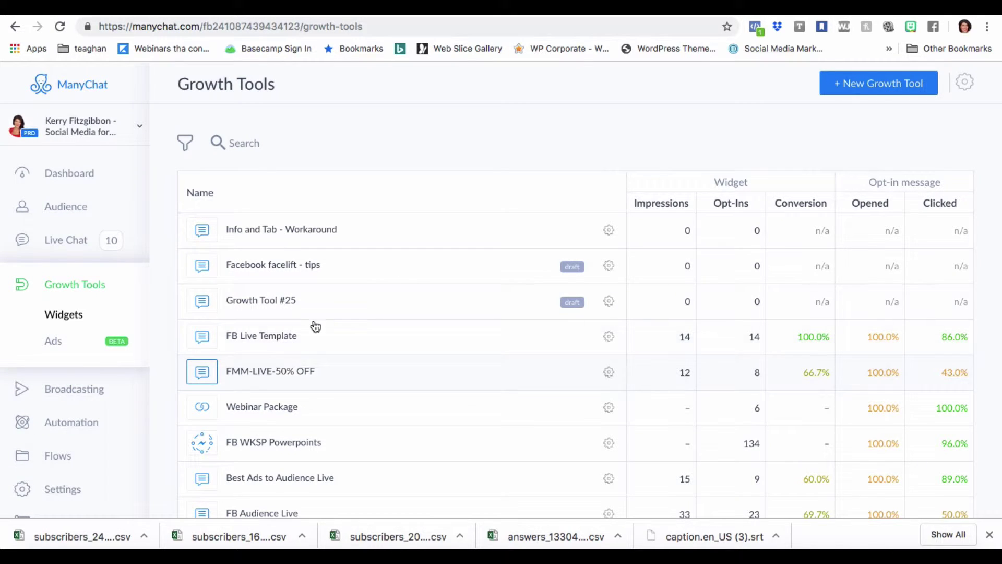
pyautogui.click(886, 81)
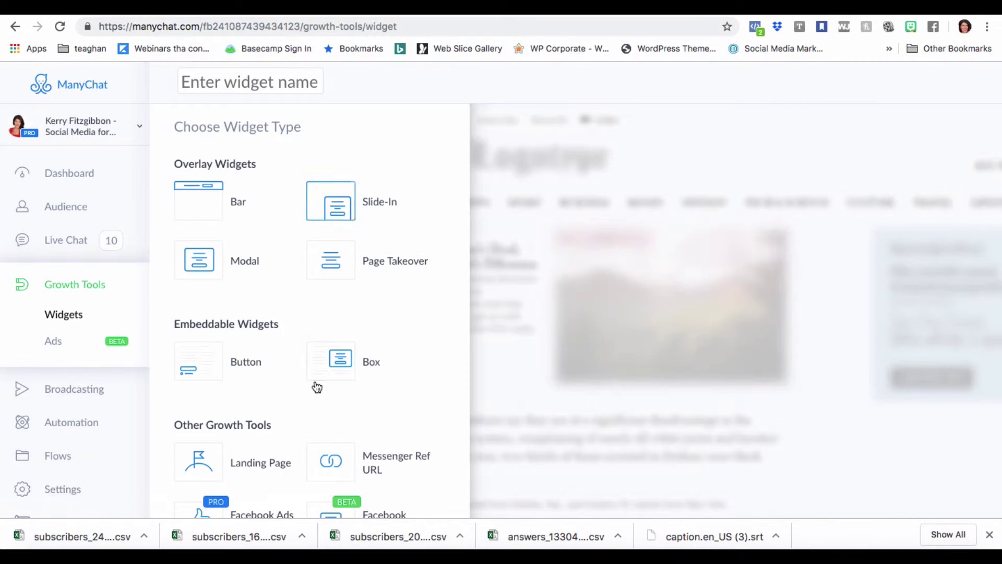
pyautogui.scroll(-4, 316, 386)
pyautogui.click(235, 355)
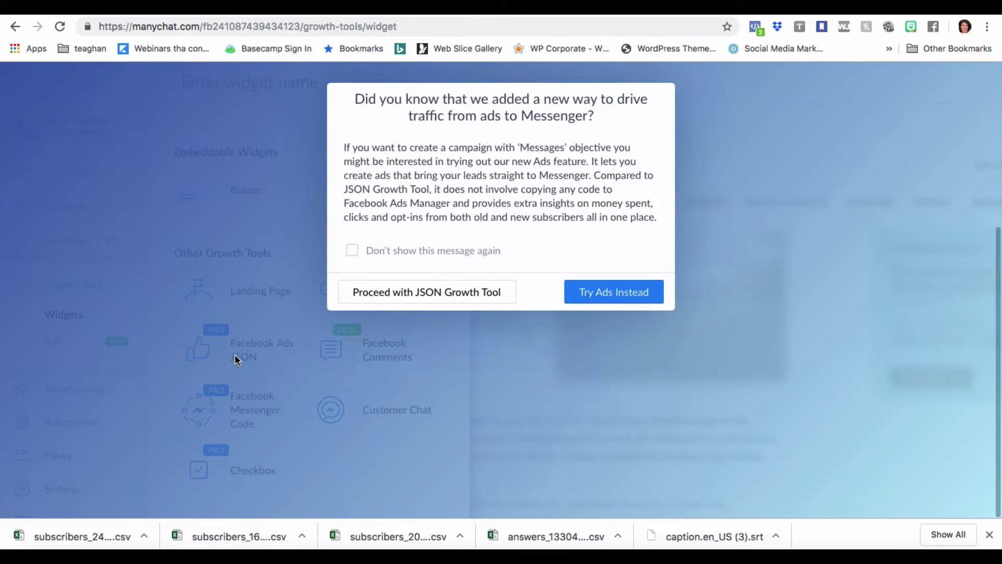
pyautogui.click(465, 293)
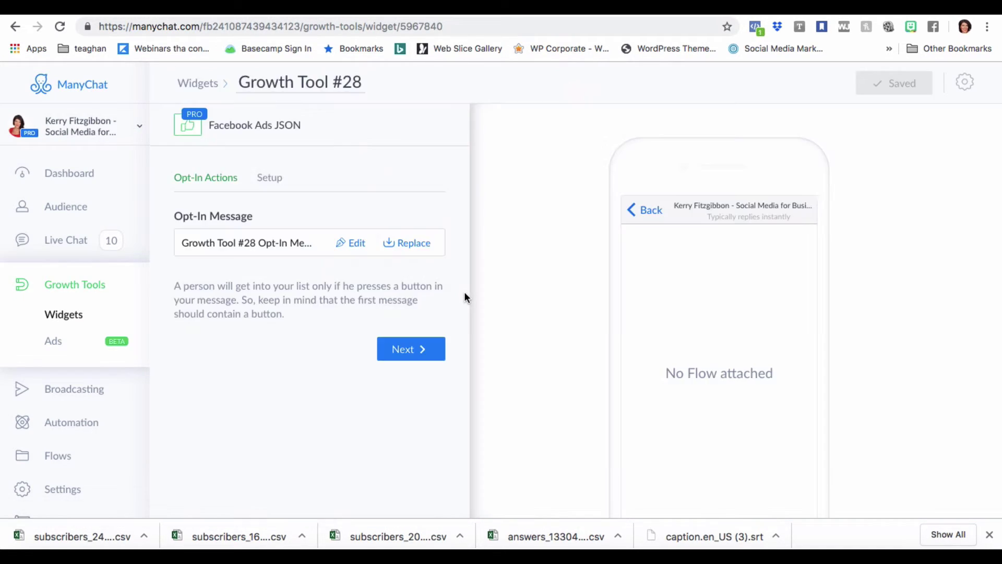
# Rename the new growth tool as Test- Automation-Audience
pyautogui.click(347, 247)
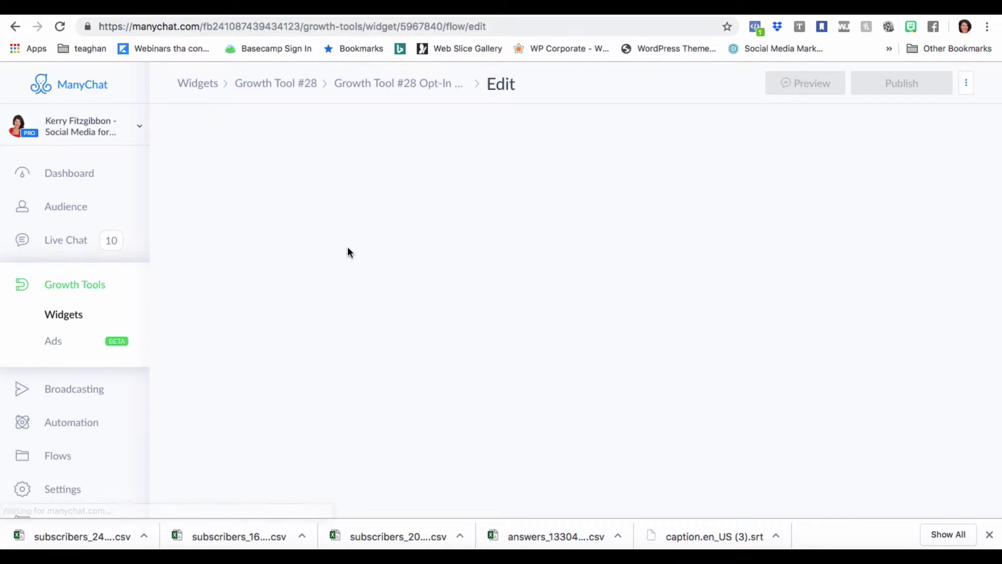
pyautogui.click(290, 91)
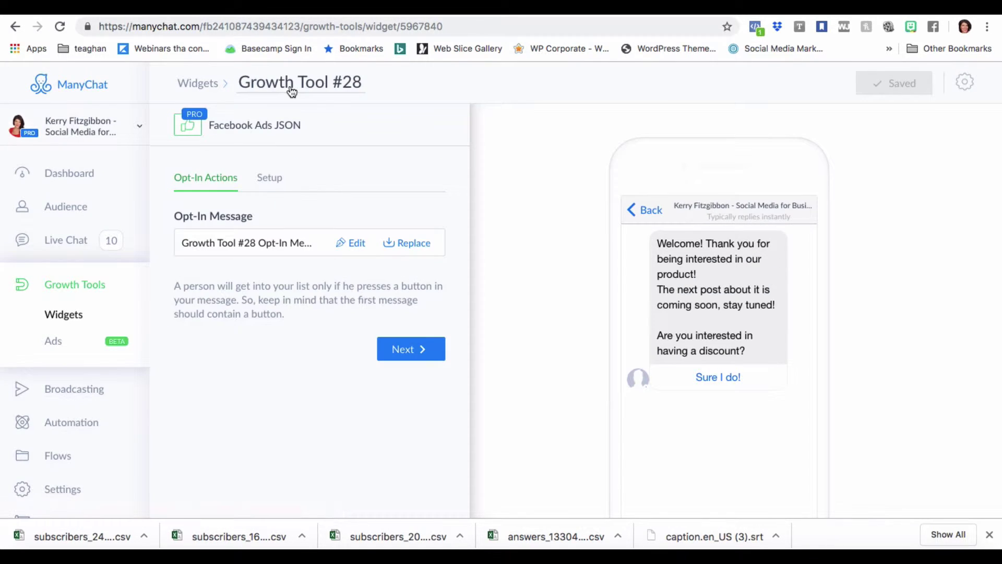
pyautogui.tripleClick(291, 86)
pyautogui.write('Test')
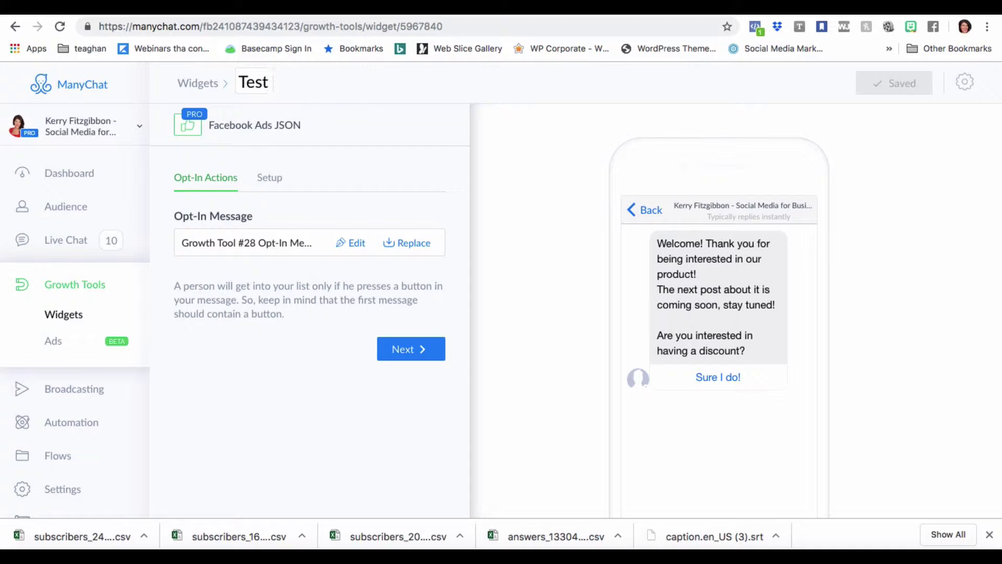
pyautogui.write('-F')
pyautogui.press('BackSpace')
pyautogui.write('Automation-Audience')
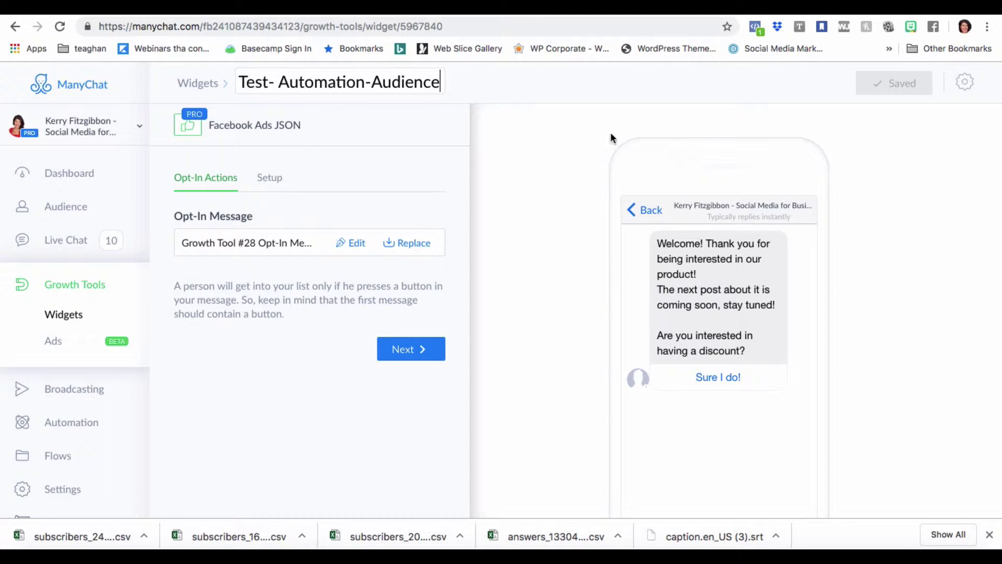
# Open the growth tool's opt-in message flow for editing and delete the follow-up message "Sure I do!"
pyautogui.click(421, 349)
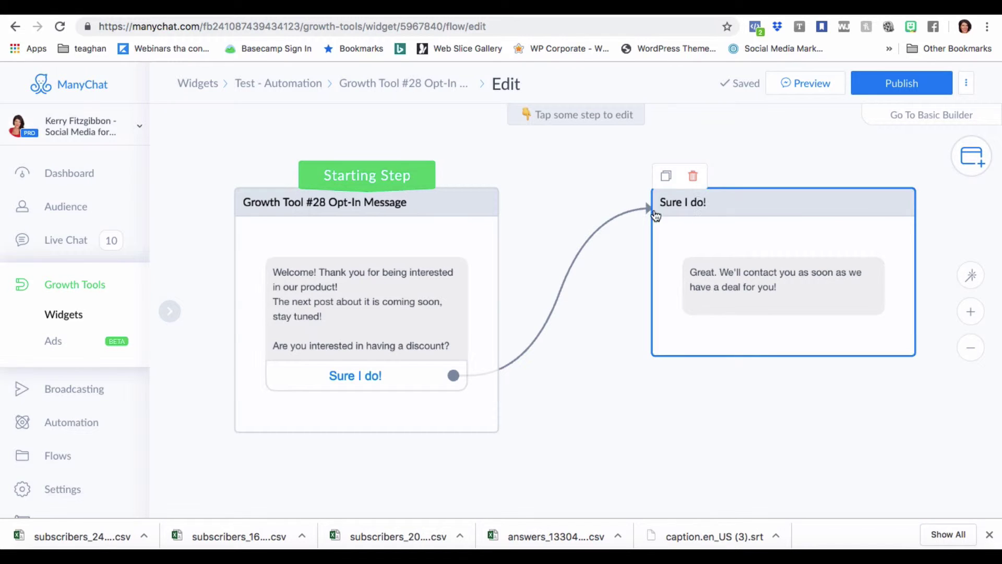
pyautogui.click(693, 176)
pyautogui.click(614, 162)
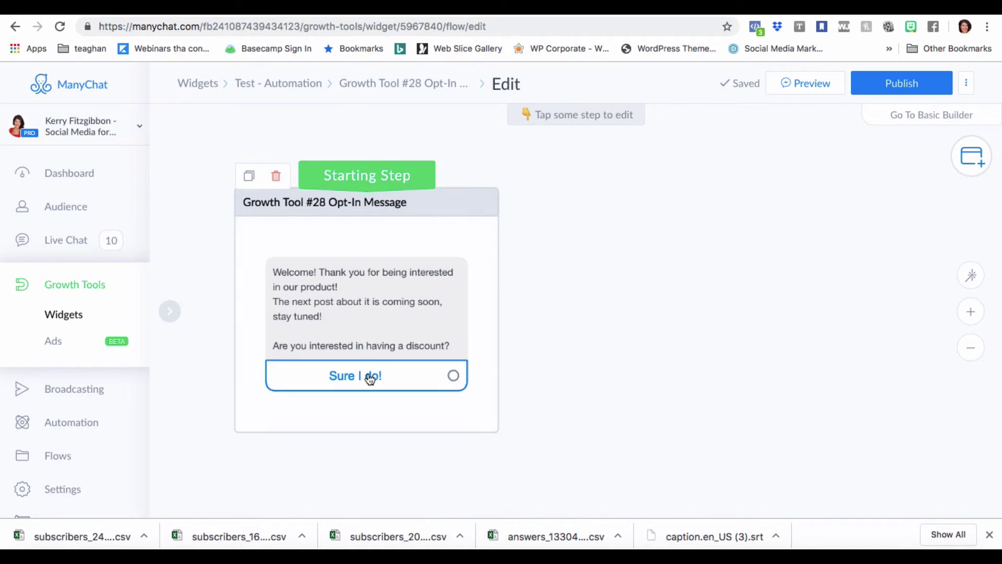
# Connect the opt-in message's "Sure I do!" button to a new Perform Actions step
pyautogui.click(454, 373)
pyautogui.click(582, 250)
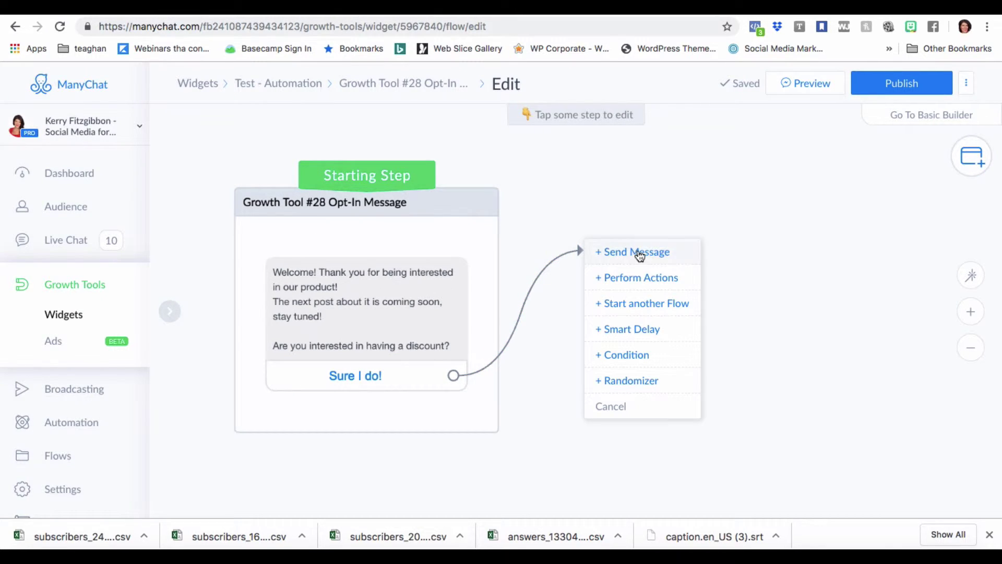
pyautogui.click(636, 280)
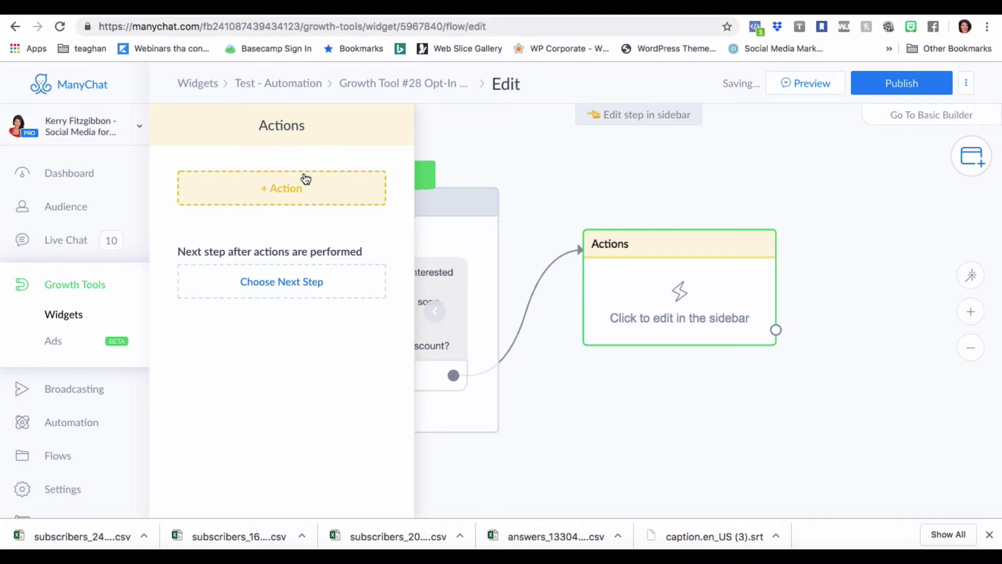
# Add a Facebook Custom Audience action to the Actions step that adds the subscriber to the SMP1- Manychat - May19 audience
pyautogui.click(296, 194)
pyautogui.scroll(-3, 211, 314)
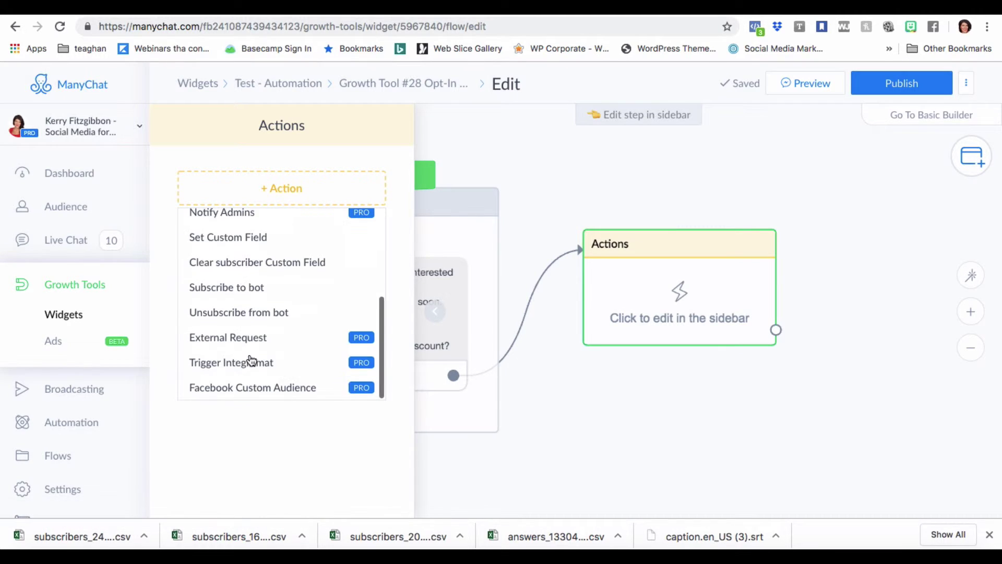
pyautogui.click(239, 391)
pyautogui.click(219, 204)
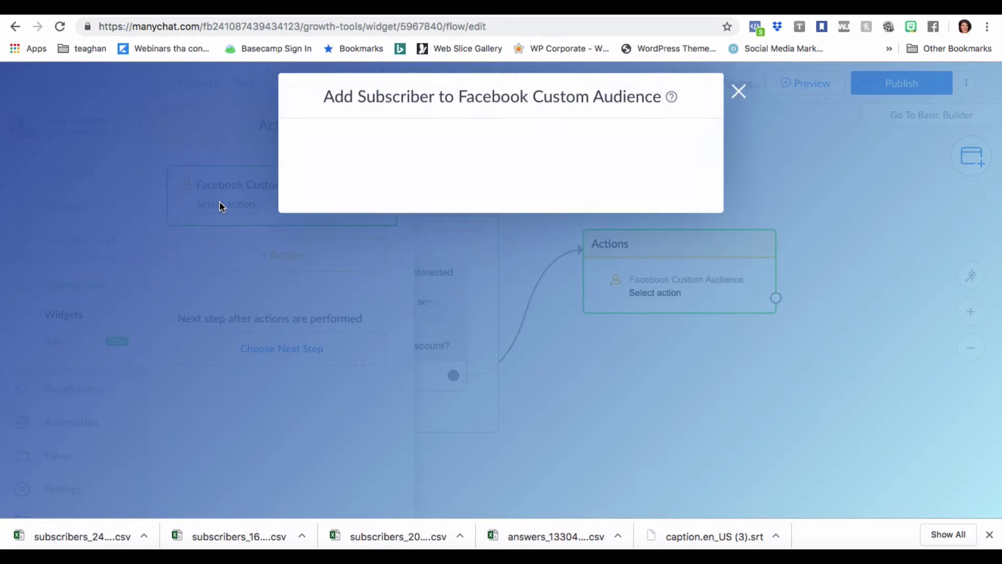
pyautogui.click(402, 251)
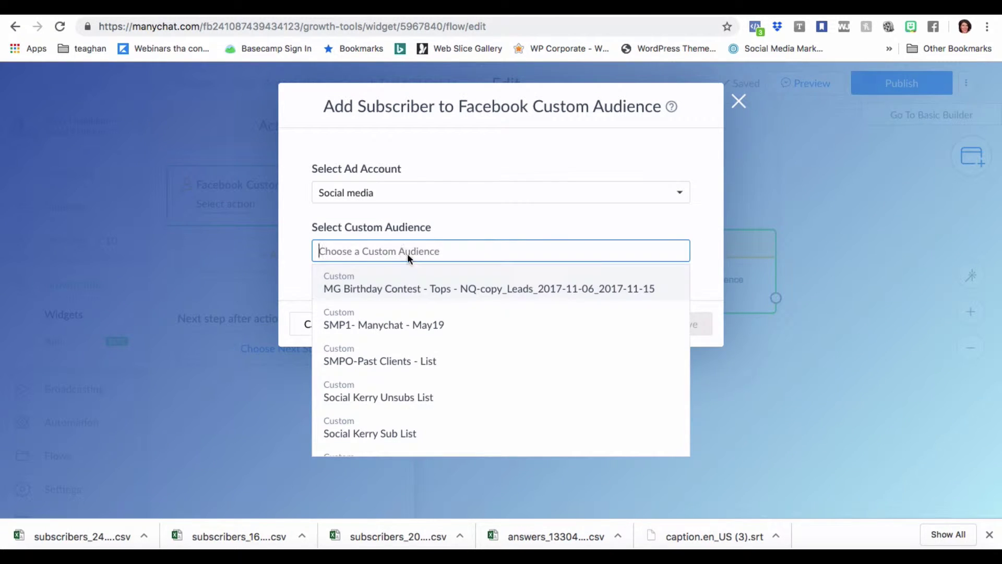
pyautogui.click(393, 327)
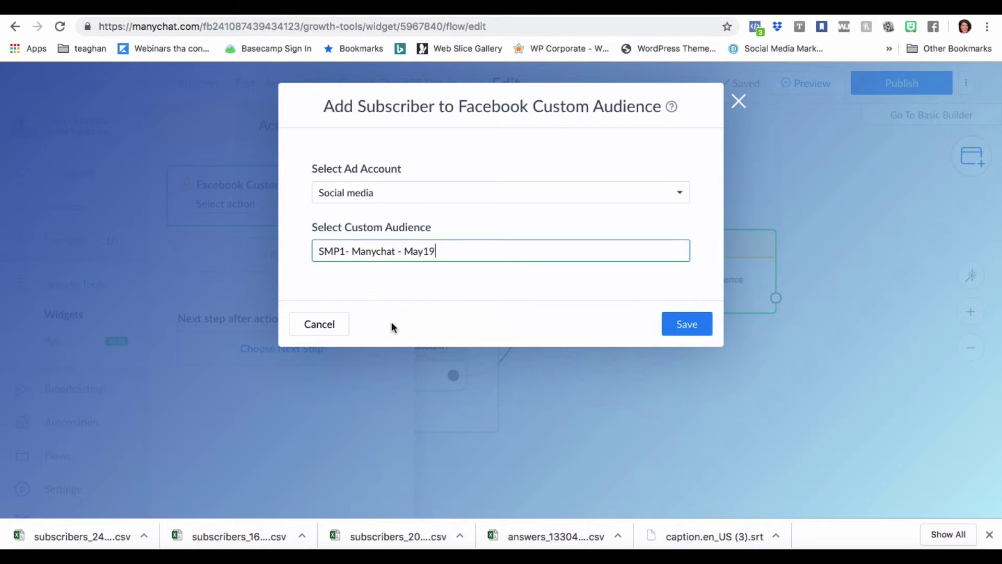
pyautogui.click(686, 324)
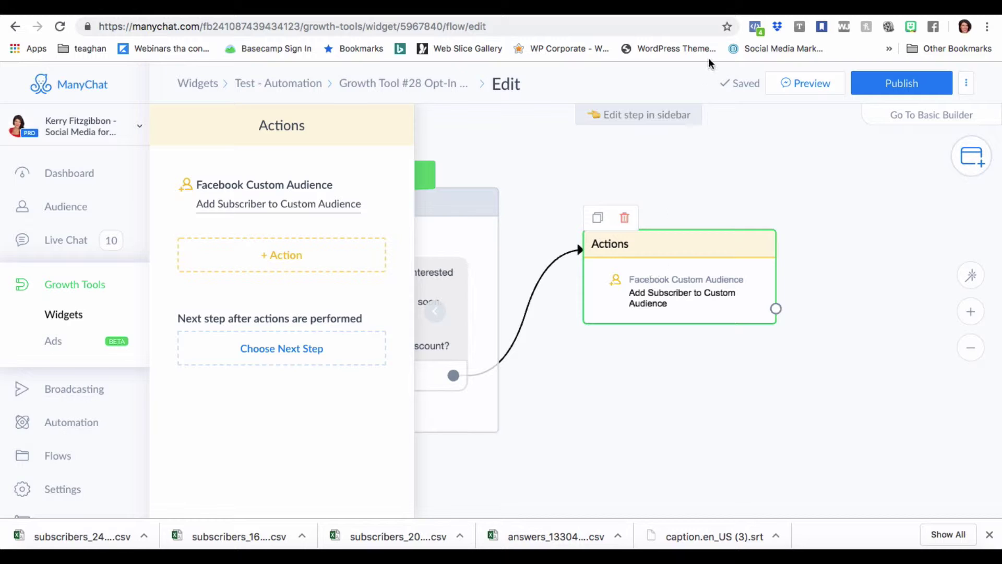
pyautogui.click(679, 7)
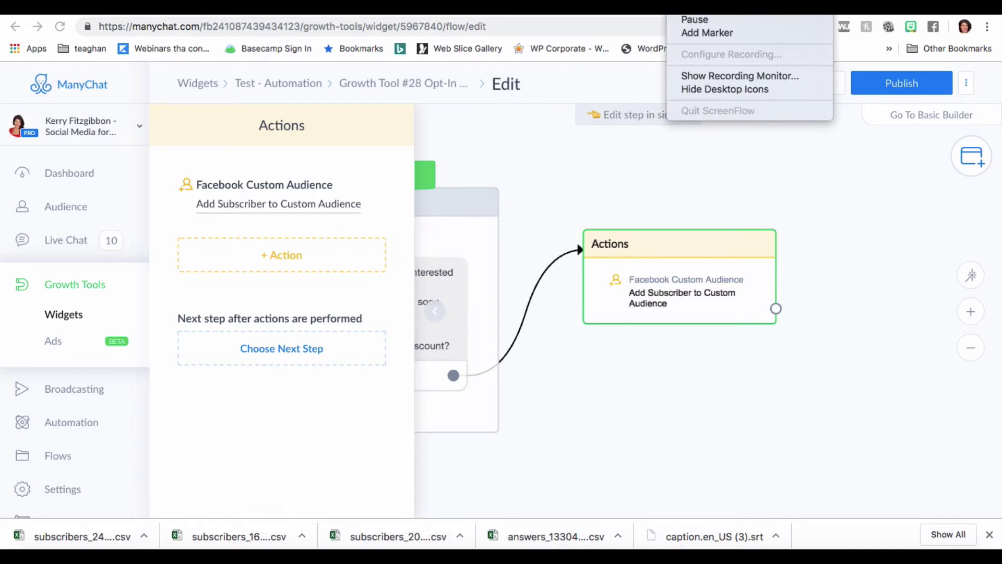
pyautogui.click(696, 19)
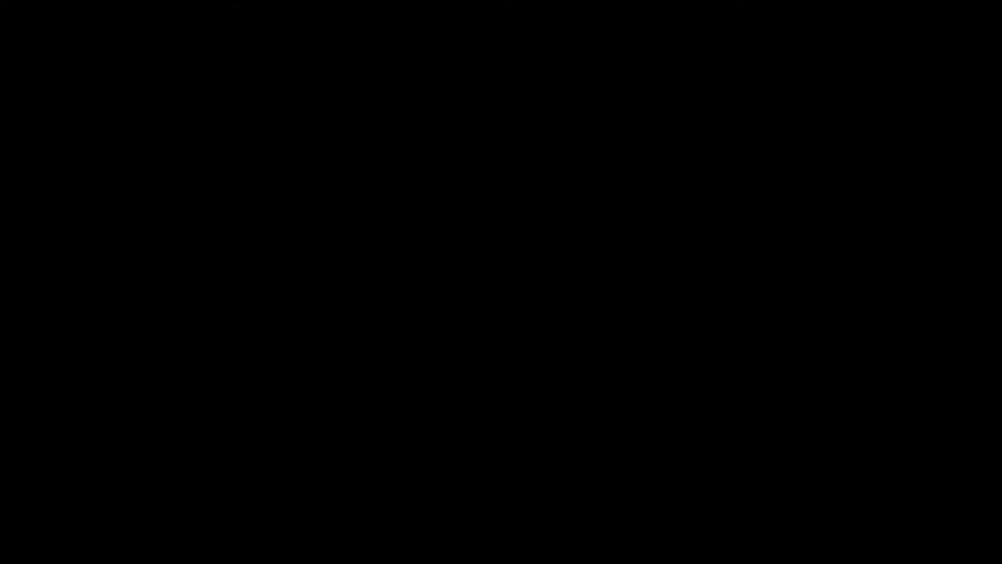